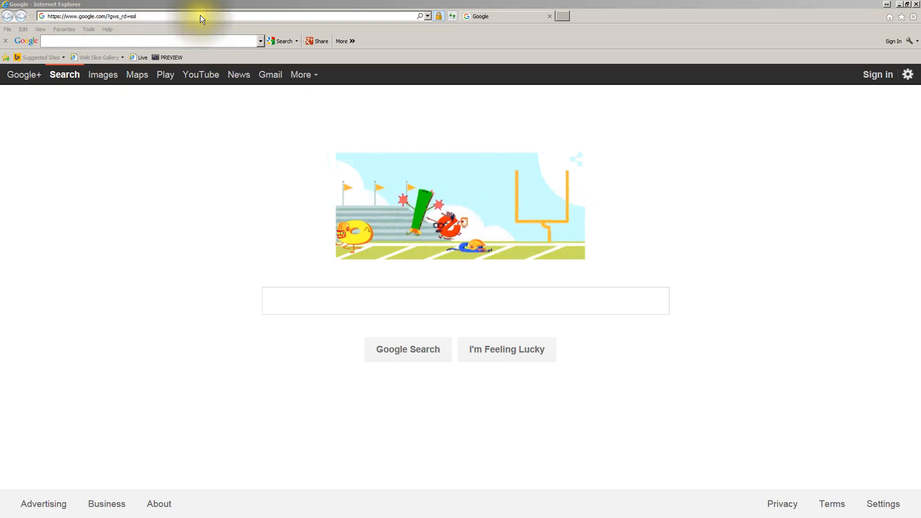
click(429, 16)
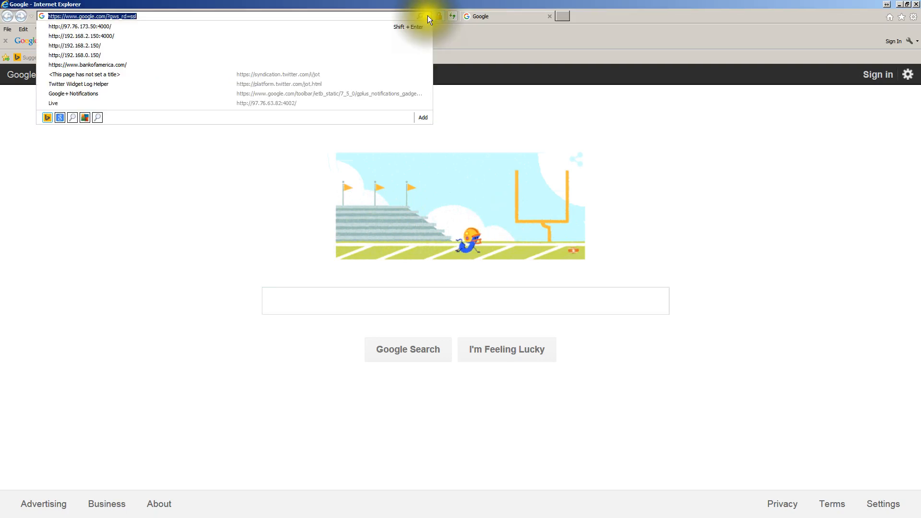
click(94, 26)
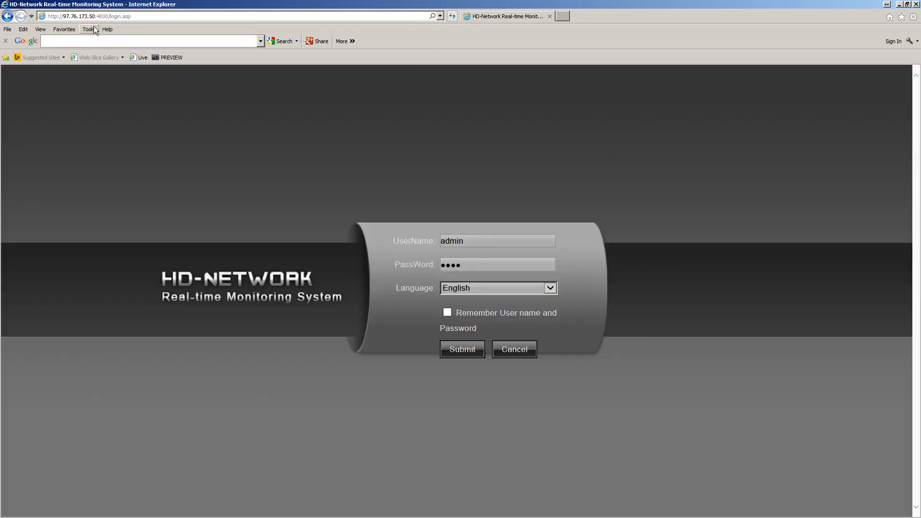
click(116, 145)
Look at where websites are added in the browser's Compatibility View settings, and close them without adding one
click(914, 17)
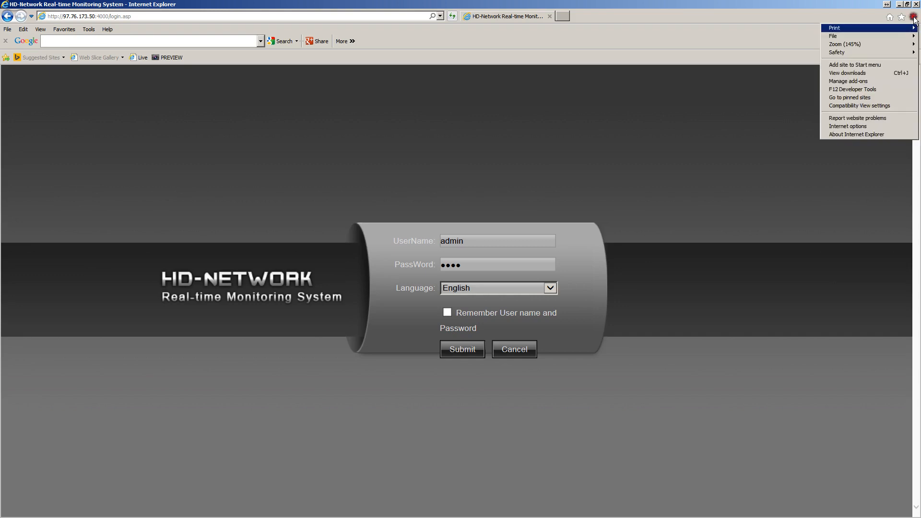
click(861, 106)
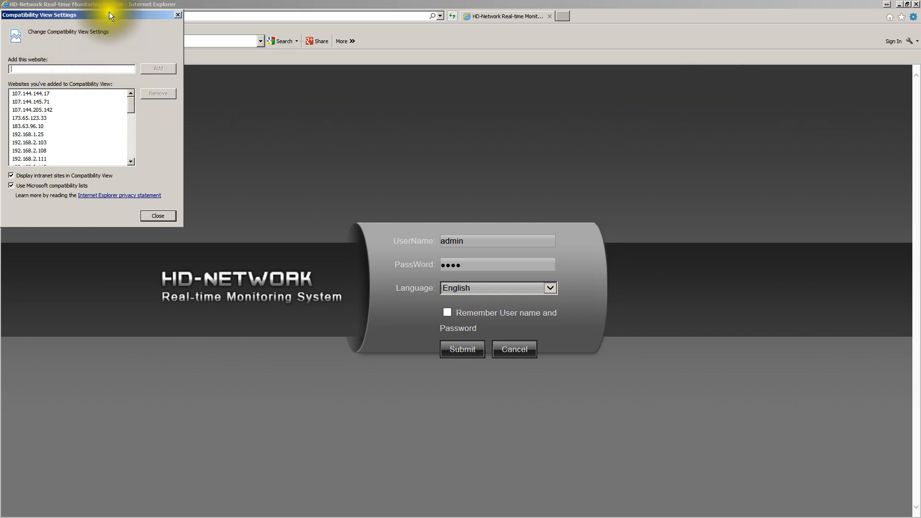
drag(109, 11, 129, 25)
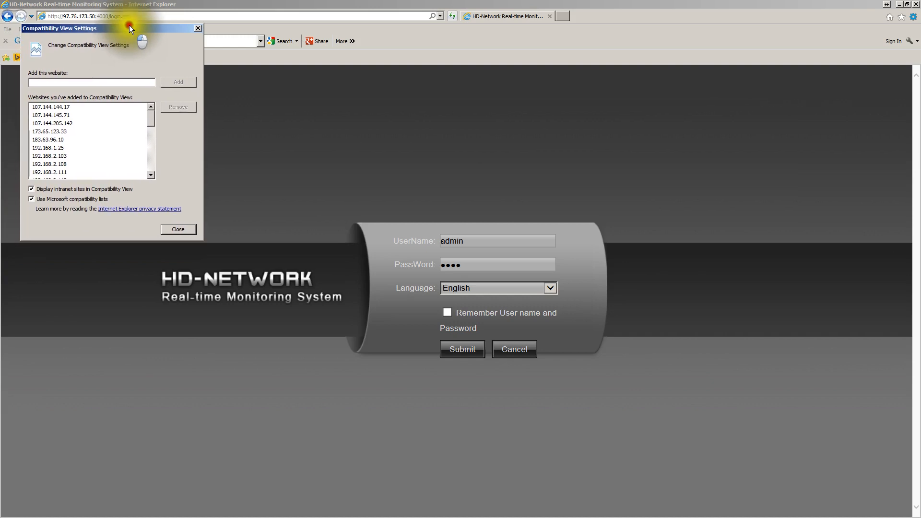
click(65, 80)
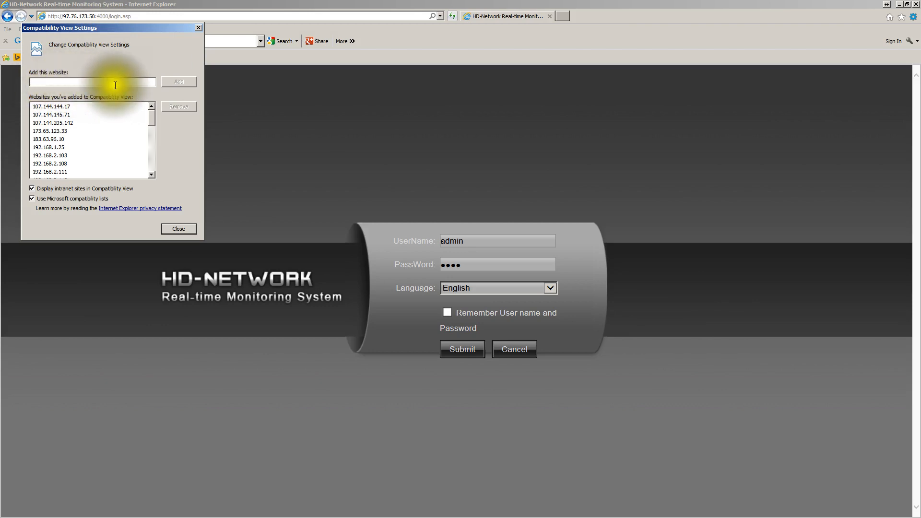
click(179, 229)
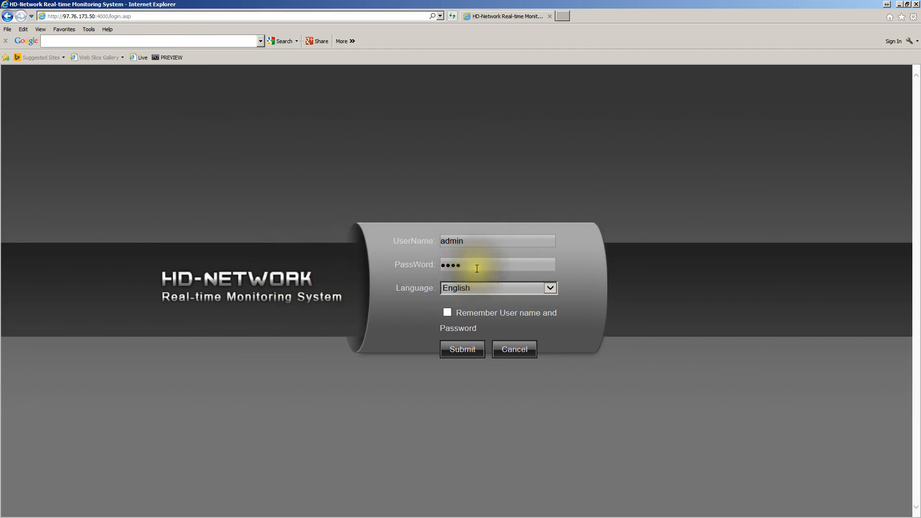
Log in to the monitoring system with the prefilled admin credentials and English as the language
click(463, 352)
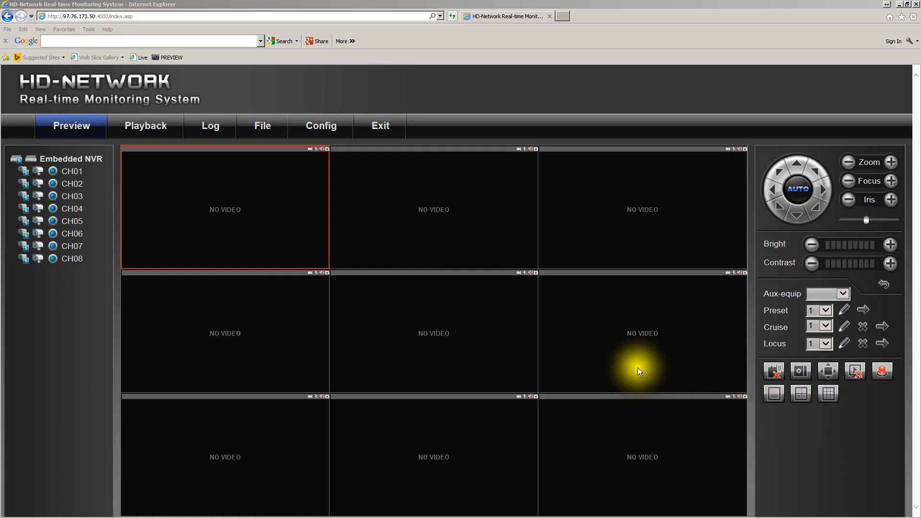
Try the single, four-camera and nine-camera preview layouts and the full-screen option, finishing on the nine-camera grid
click(774, 396)
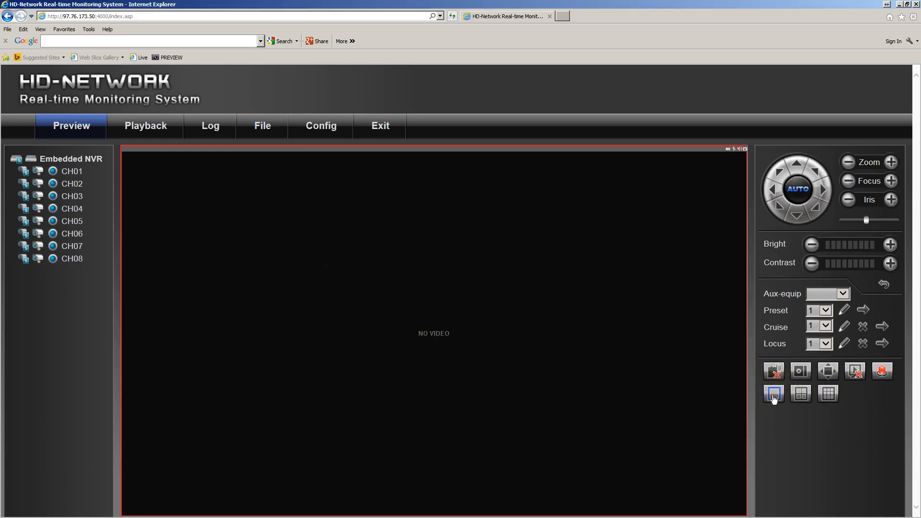
click(806, 395)
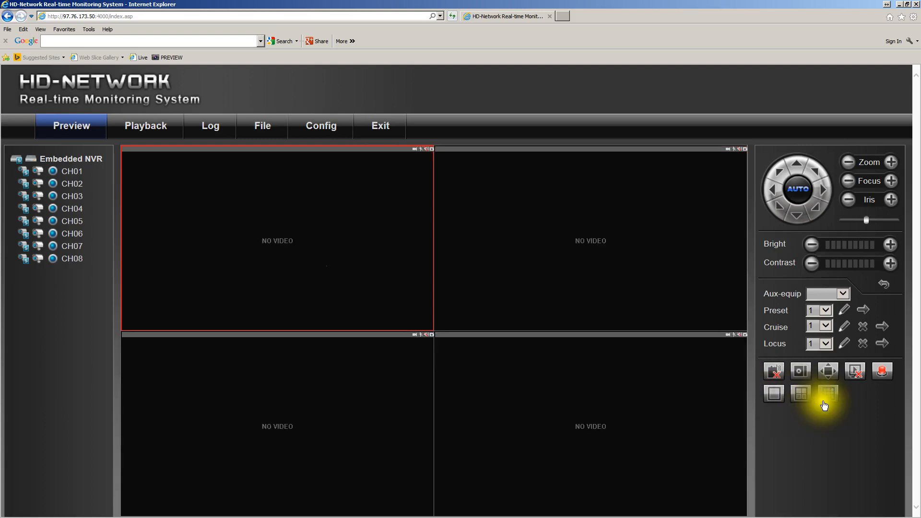
click(826, 400)
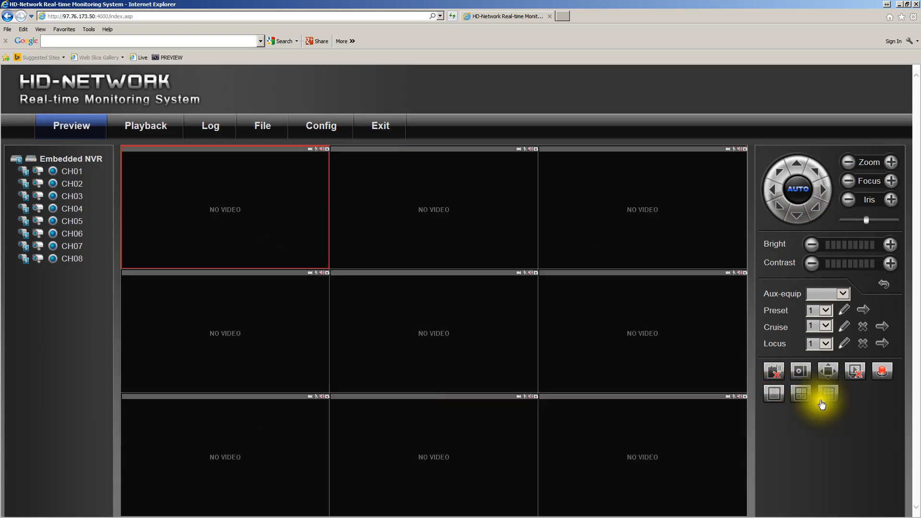
click(829, 373)
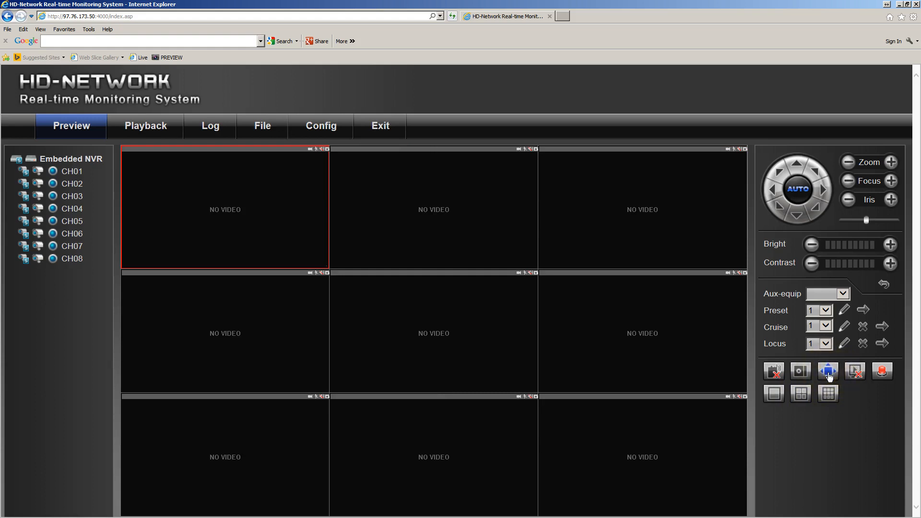
click(773, 394)
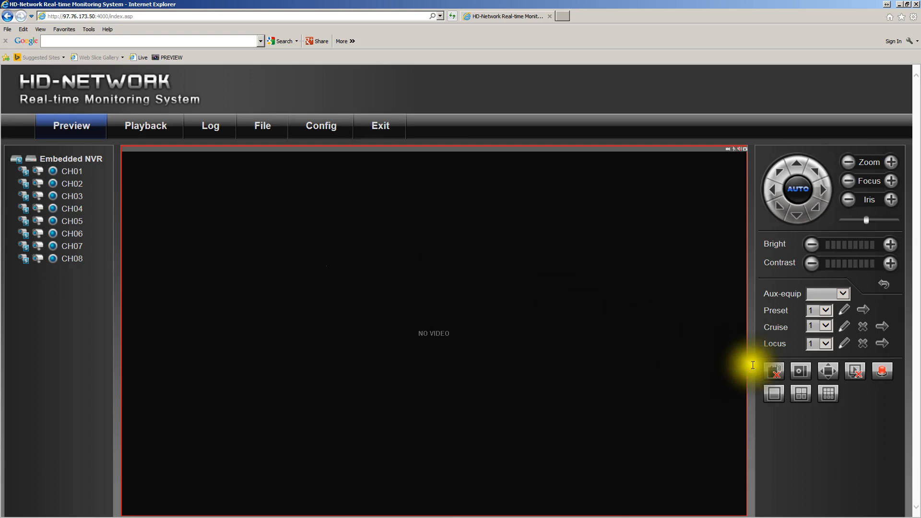
click(829, 394)
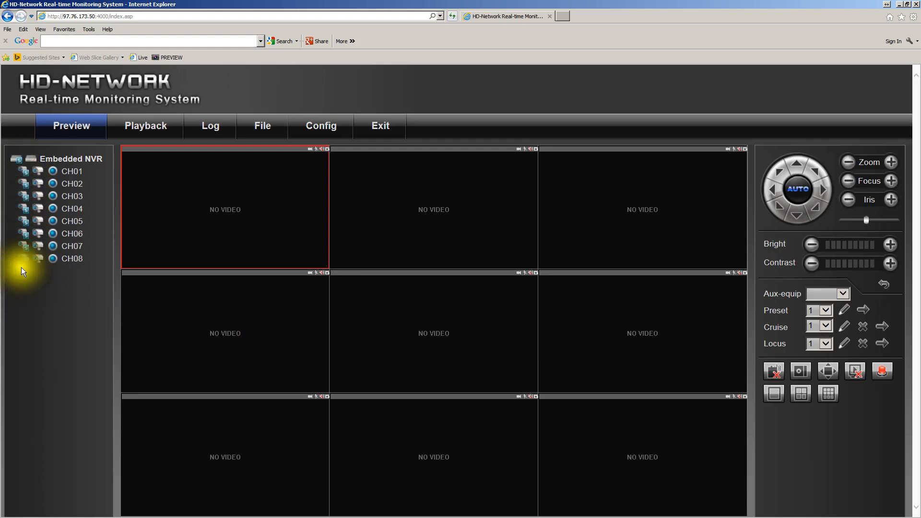
Start and stop the live stream of CH01, and start live video for all channels of the Embedded NVR
click(24, 175)
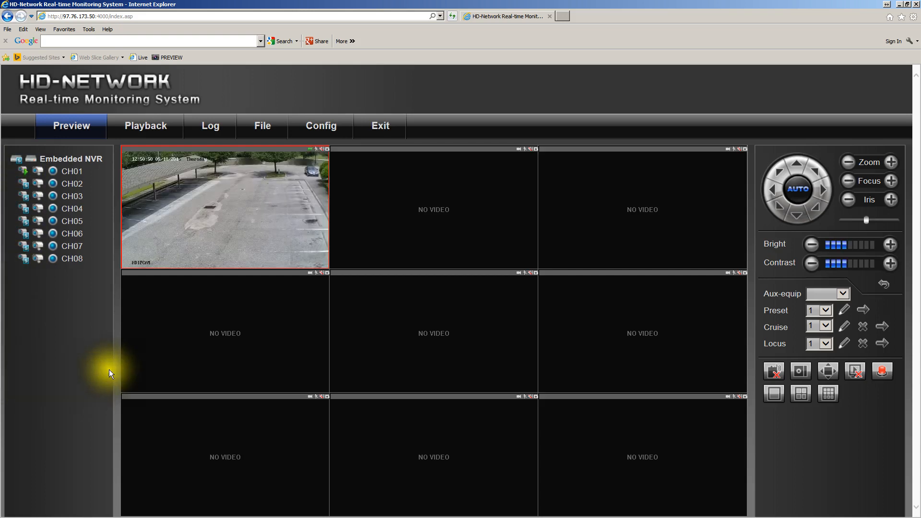
click(24, 175)
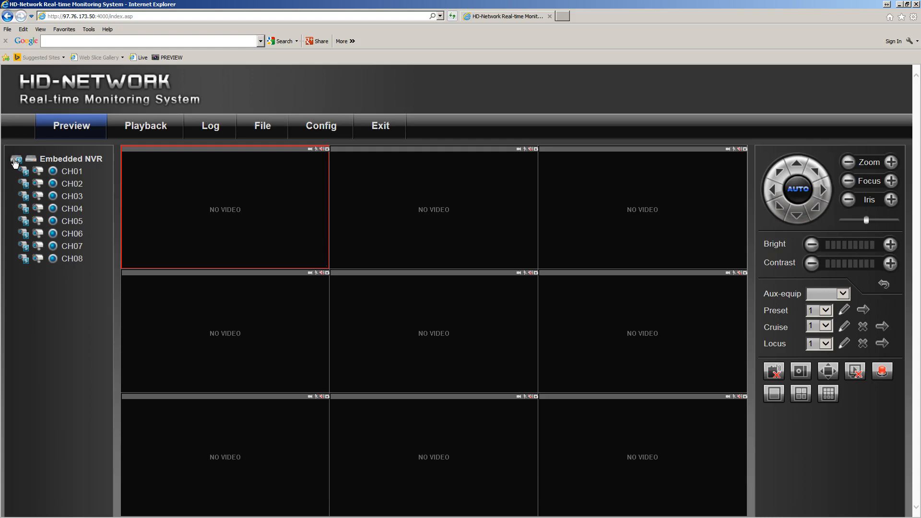
click(14, 162)
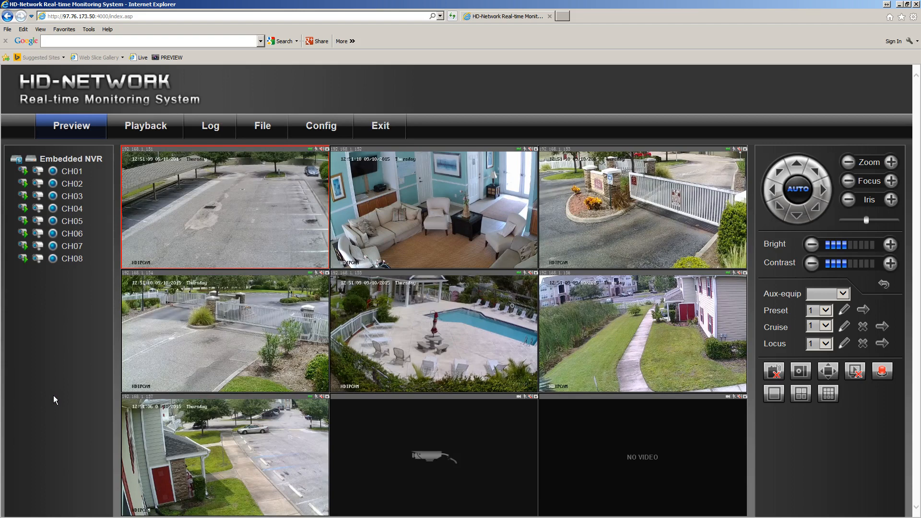
Enlarge the swimming pool camera's live feed so that it fills the preview area
click(51, 394)
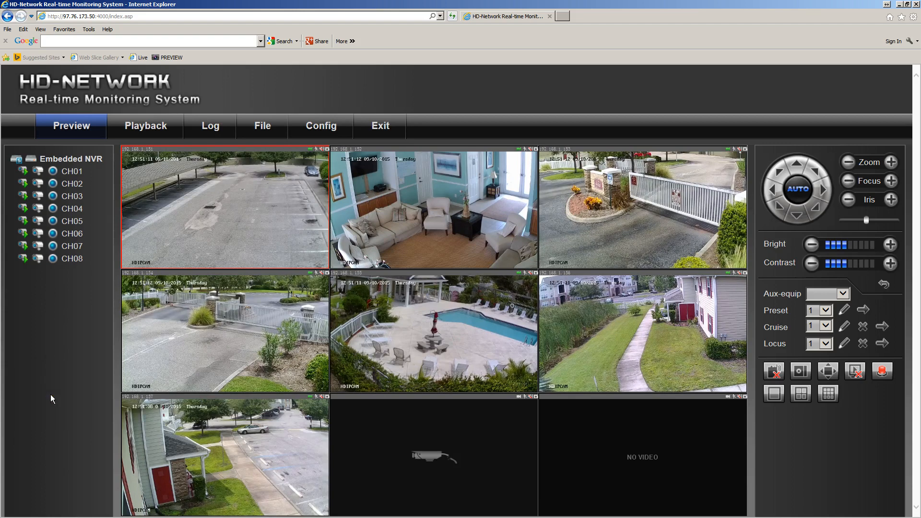
click(50, 394)
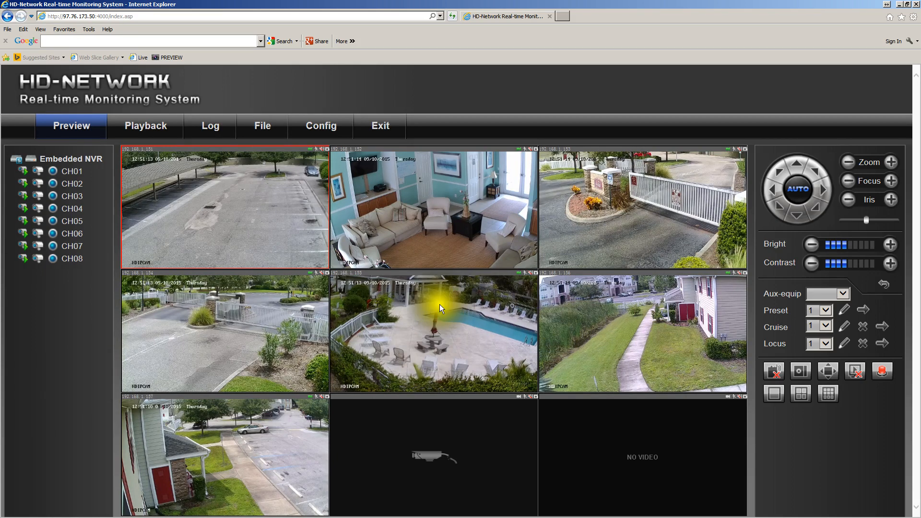
click(467, 351)
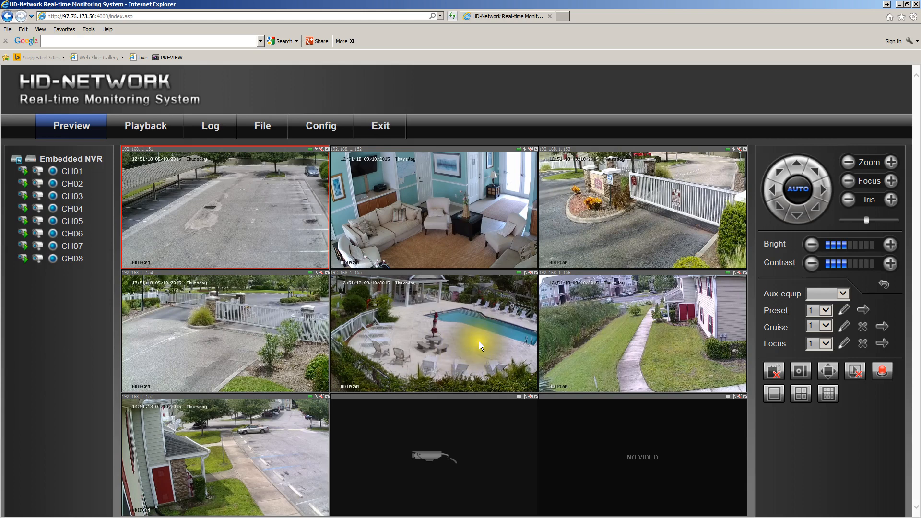
click(479, 342)
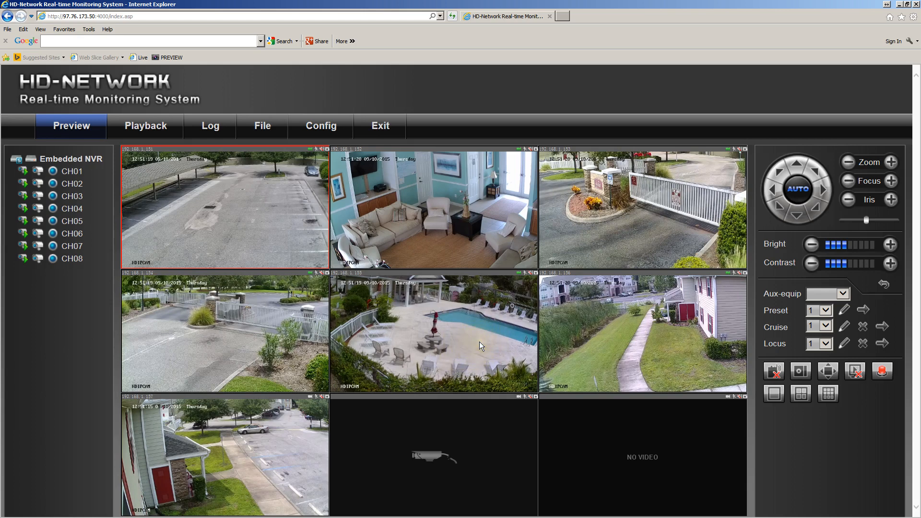
click(480, 342)
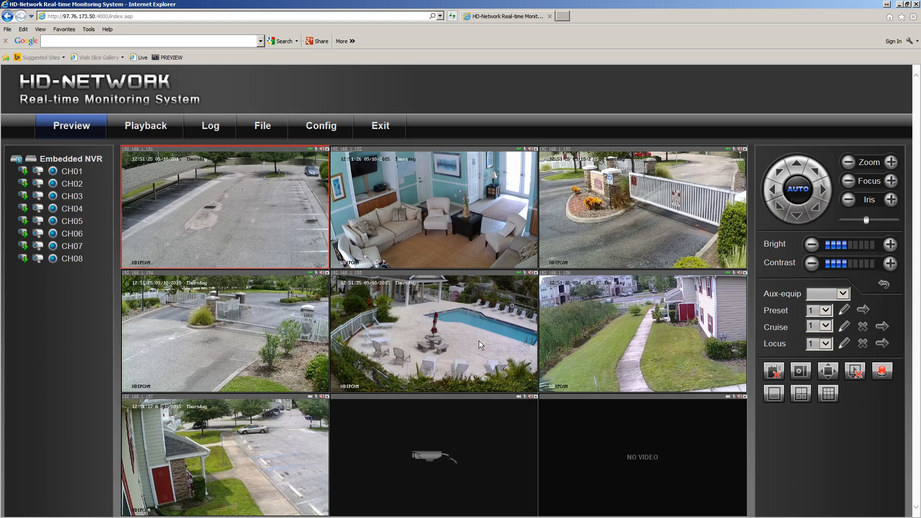
click(466, 327)
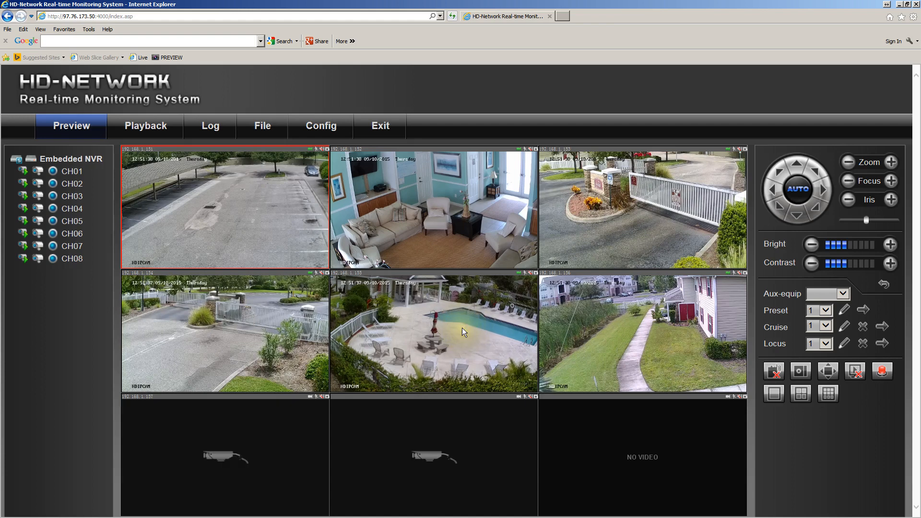
click(462, 327)
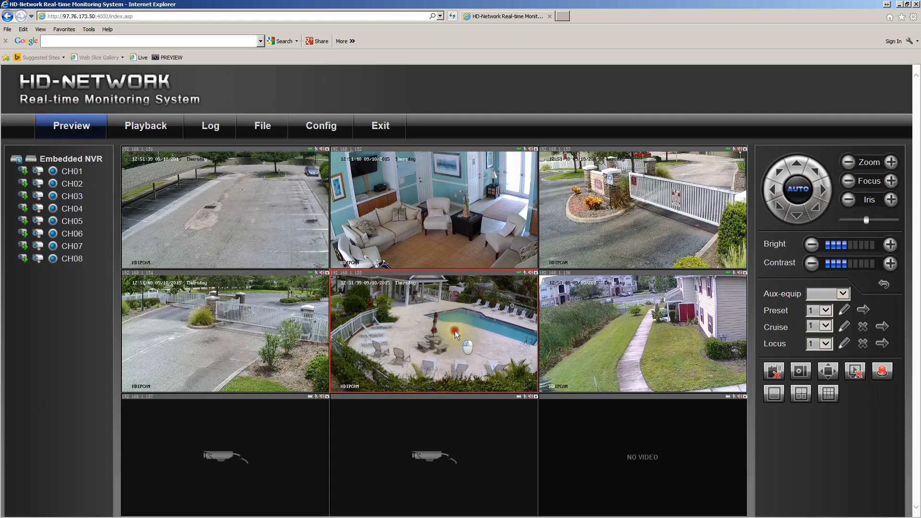
double_click(455, 330)
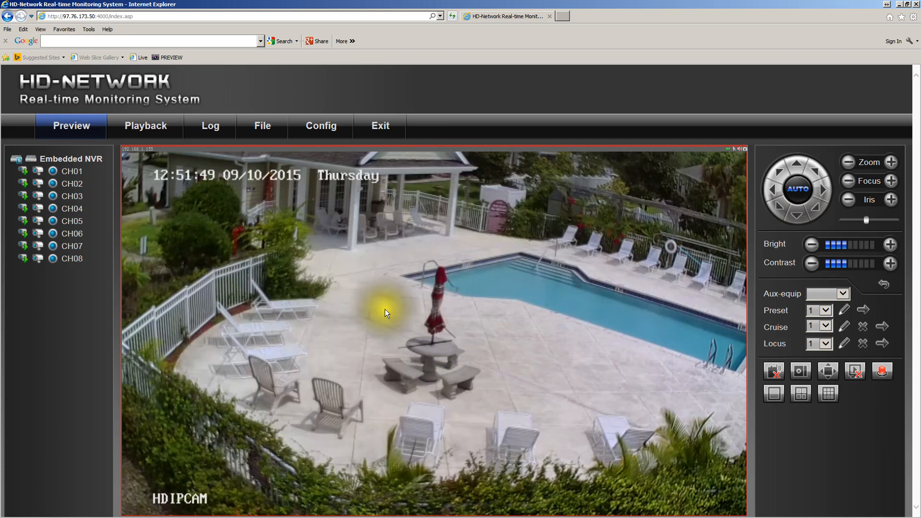
Stop the live video of all channels and restore the nine-camera grid
click(17, 162)
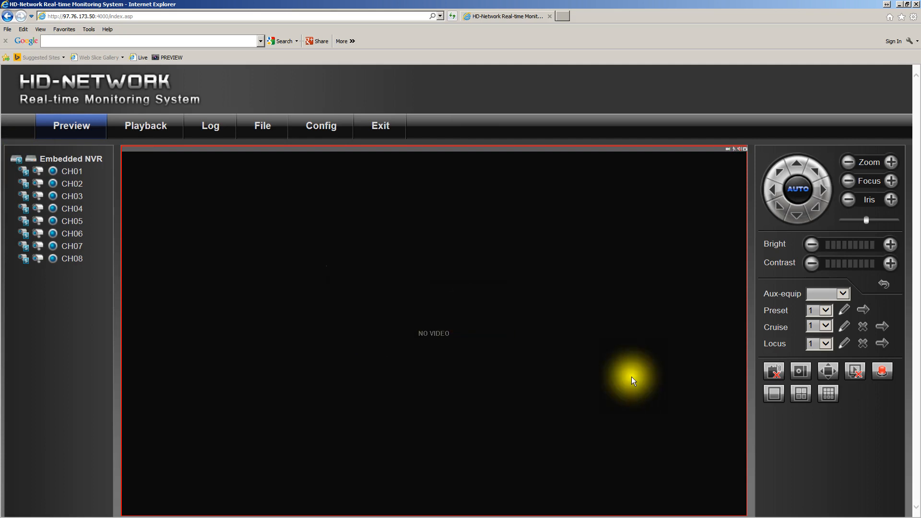
click(829, 394)
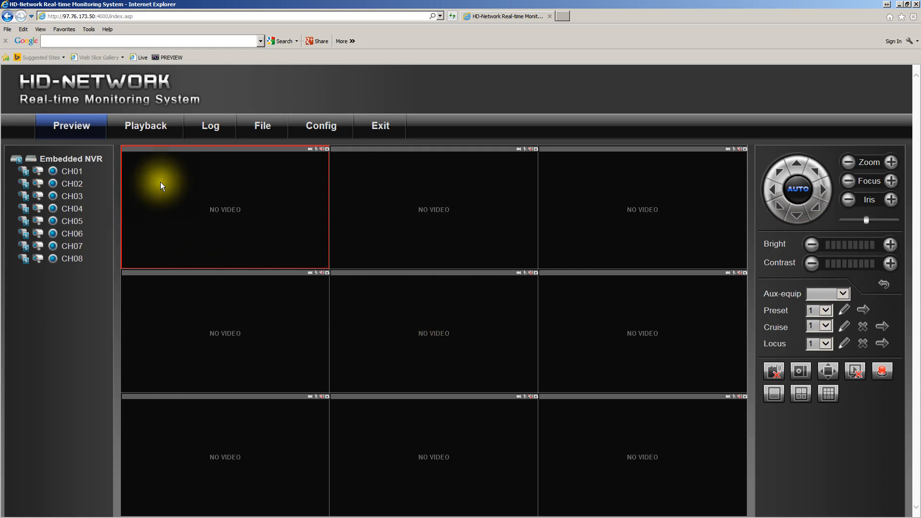
Go to the playback page and select channels CH01, CH02, CH03 and CH04
click(143, 131)
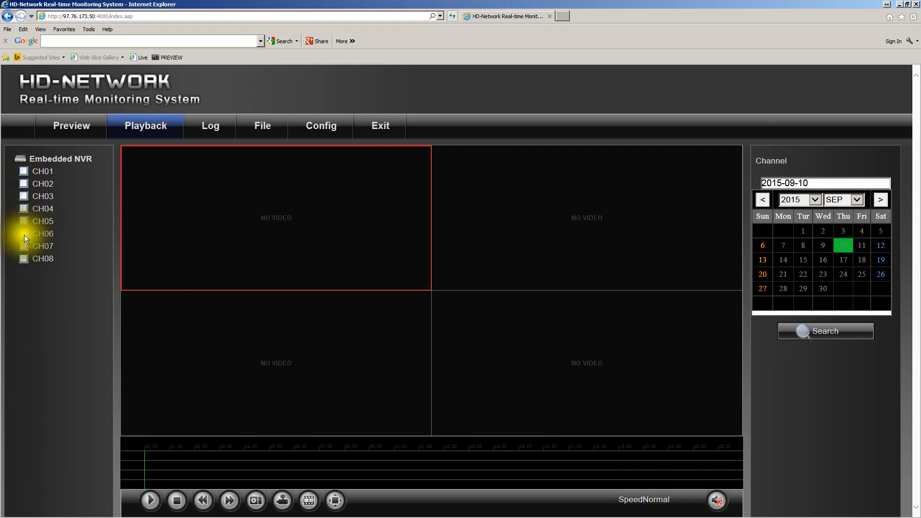
click(23, 172)
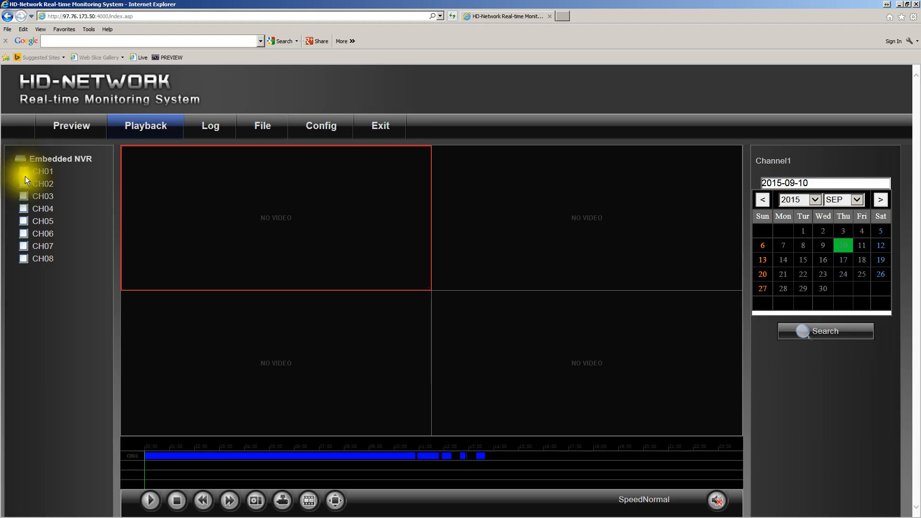
click(24, 183)
click(24, 196)
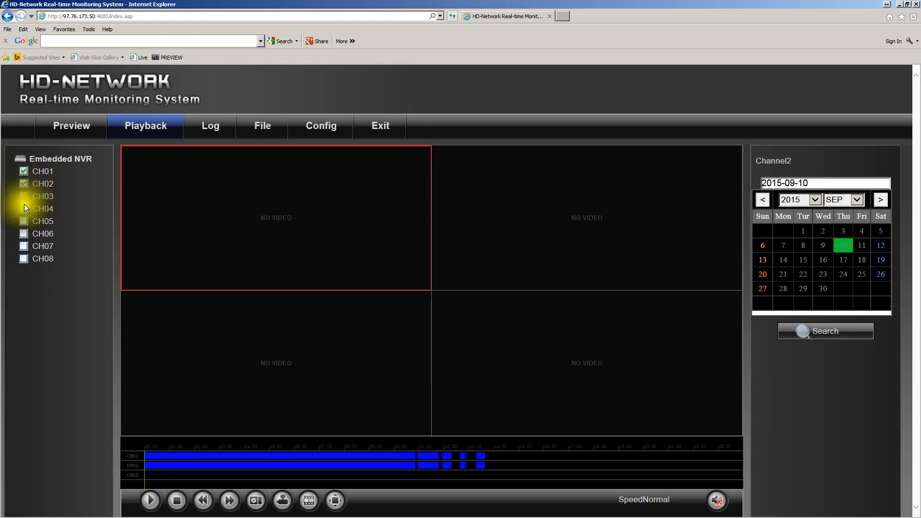
click(24, 208)
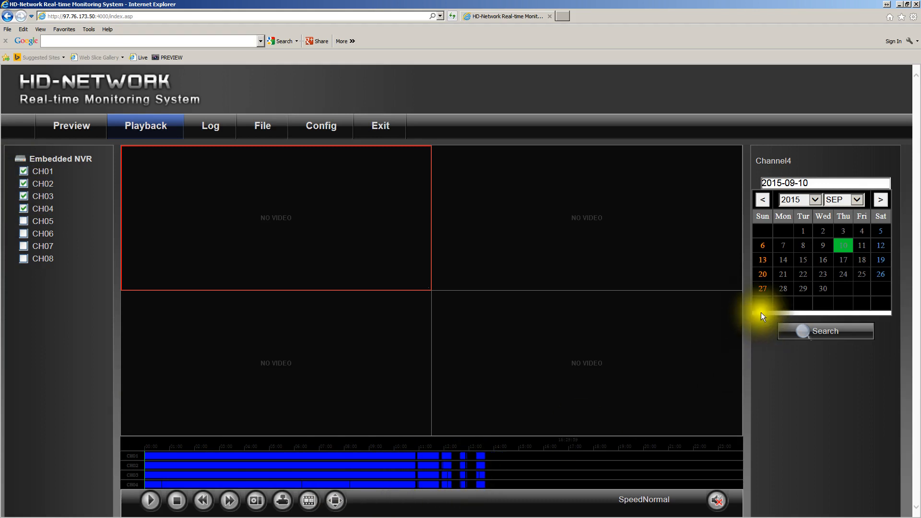
Search the selected channels' recordings for 2015-09-09, followed by a search for 2015-09-08
click(820, 246)
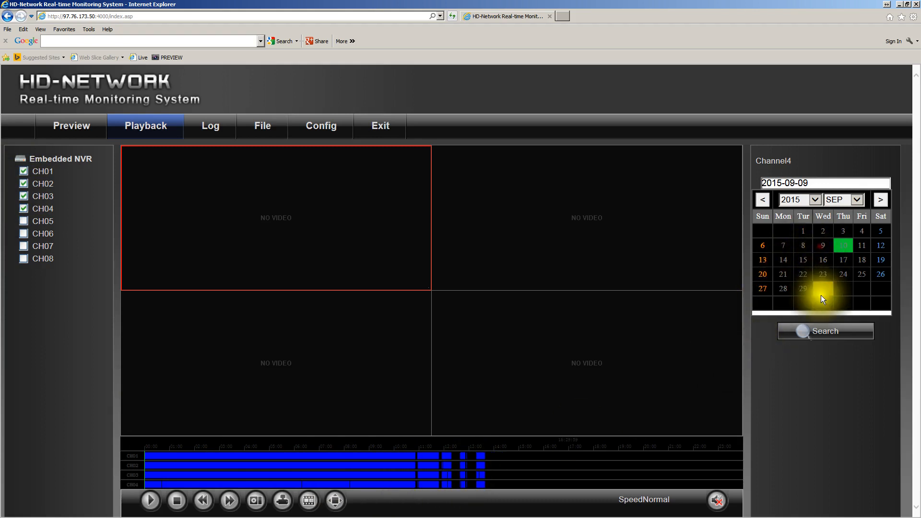
click(819, 331)
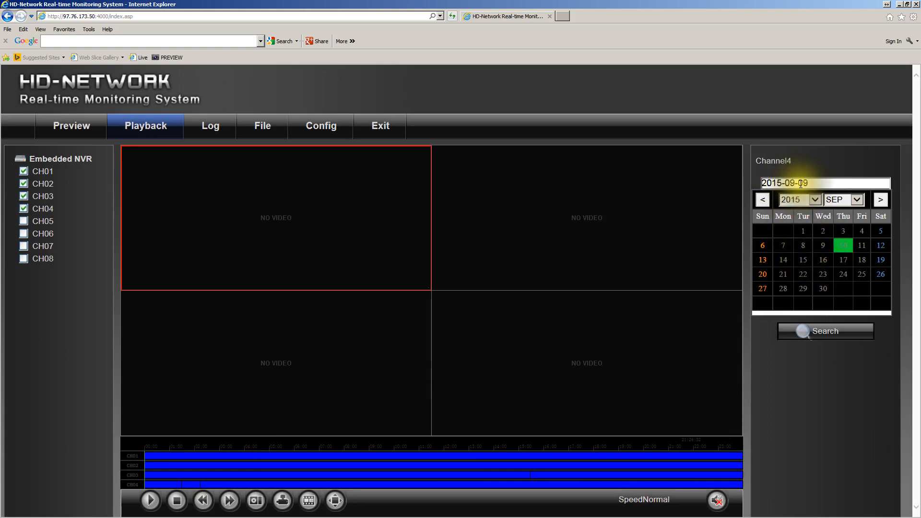
click(801, 246)
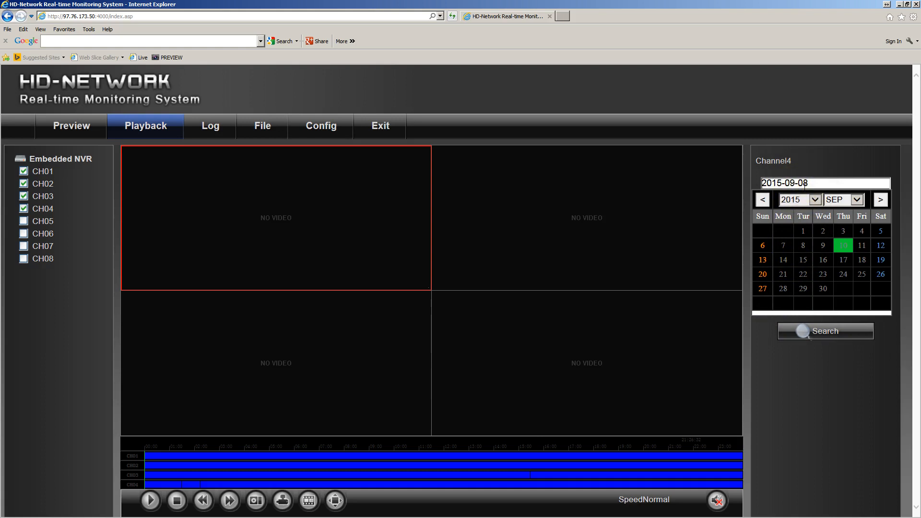
click(827, 330)
Play the recordings of all four channels from about 14:00 on the timeline
click(499, 454)
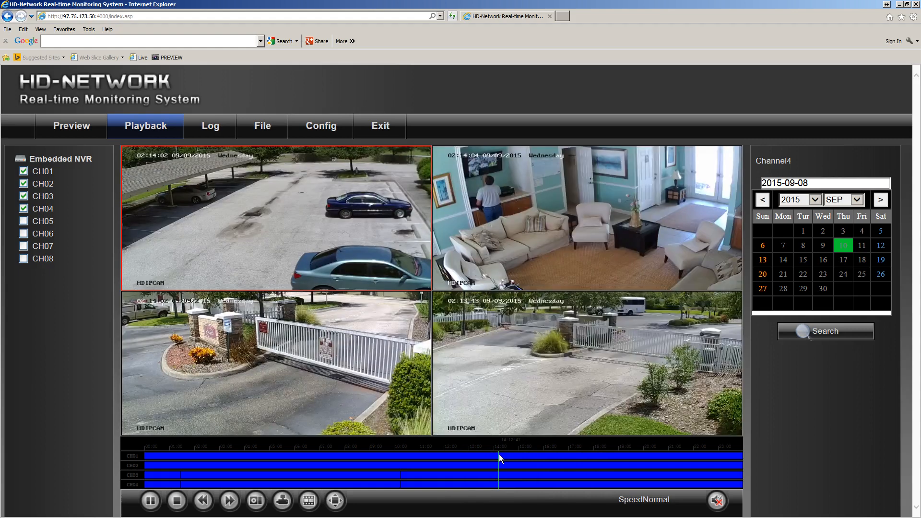
click(497, 455)
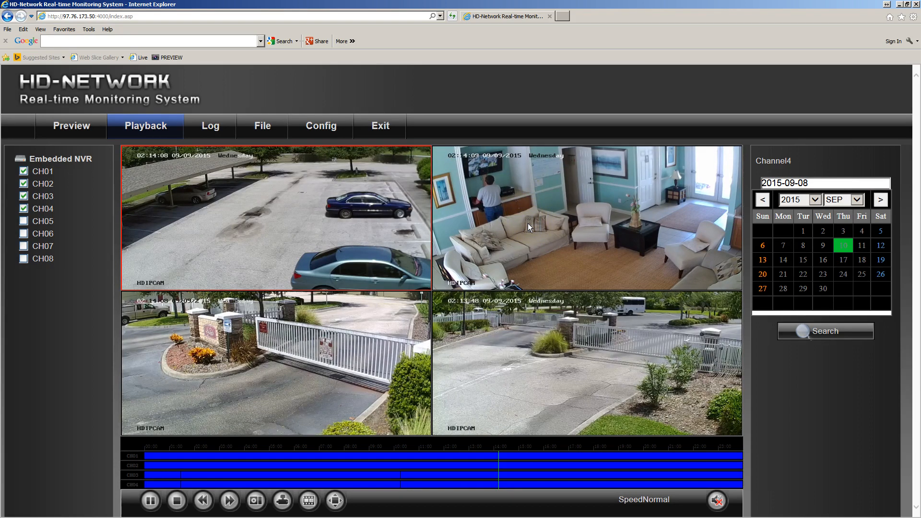
Move the playback of all four channels forward to about 16:00 on the timeline
click(522, 211)
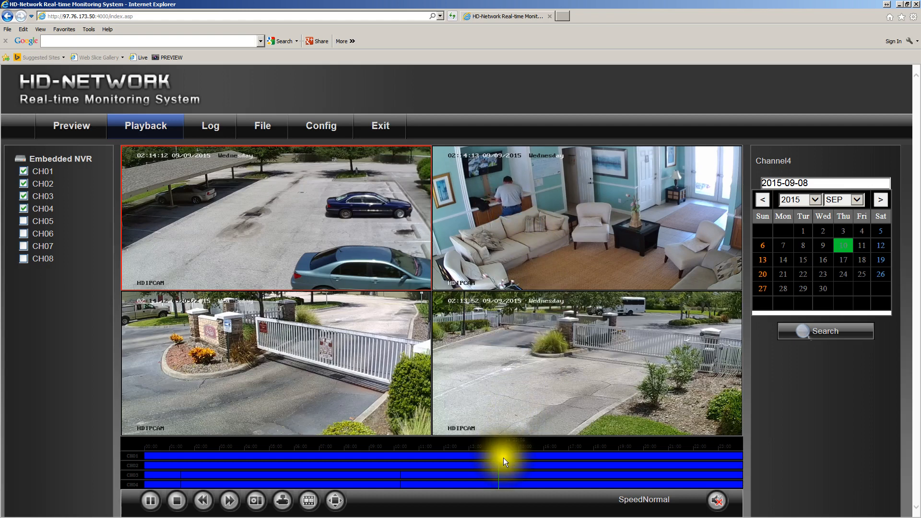
click(546, 456)
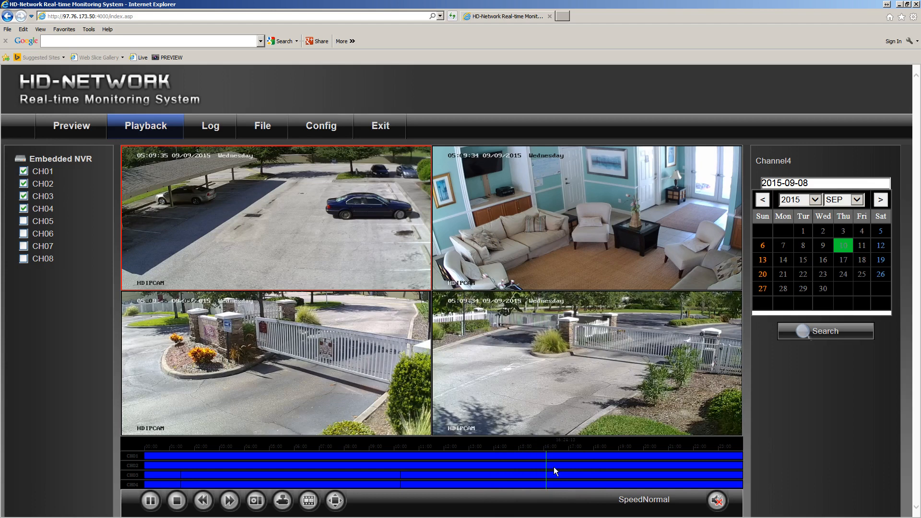
Magnify the playback timeline to one-minute intervals to examine the times around 16:25, and restore its full-day scale
scroll(554, 467, up, 2)
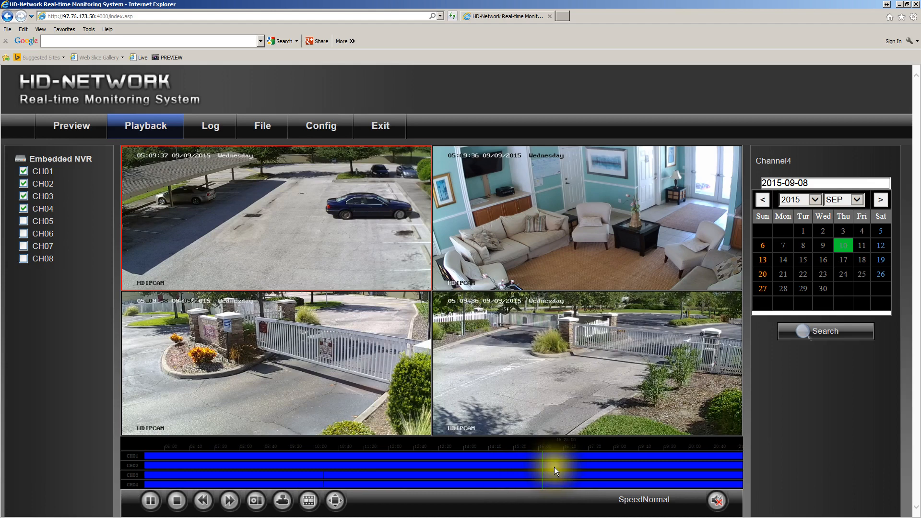
scroll(554, 467, up, 5)
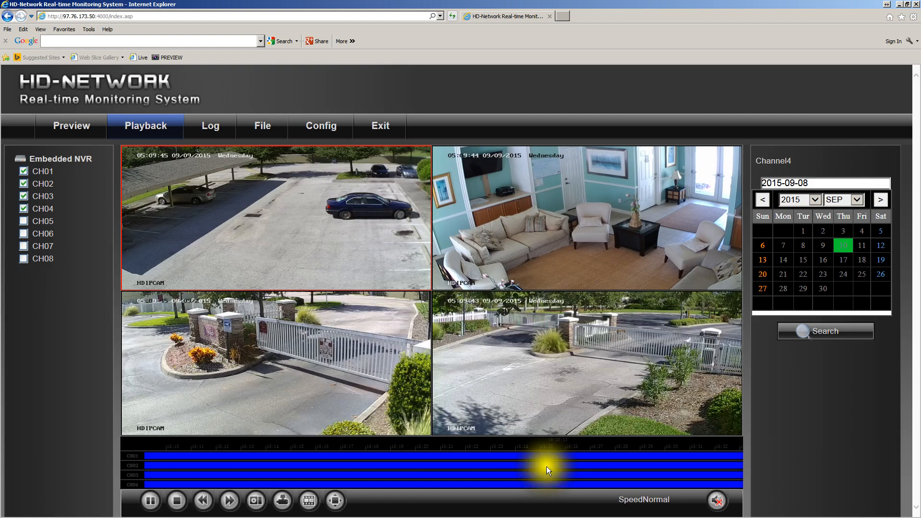
click(518, 455)
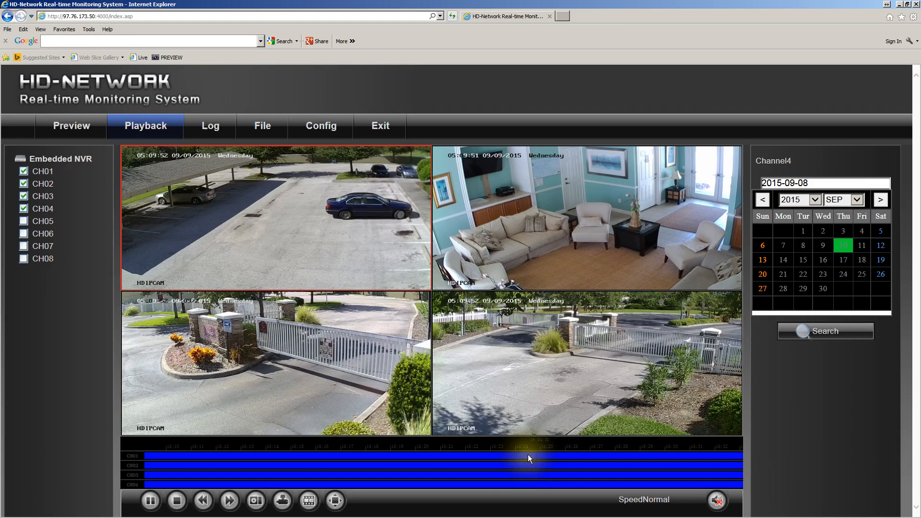
click(530, 454)
click(542, 456)
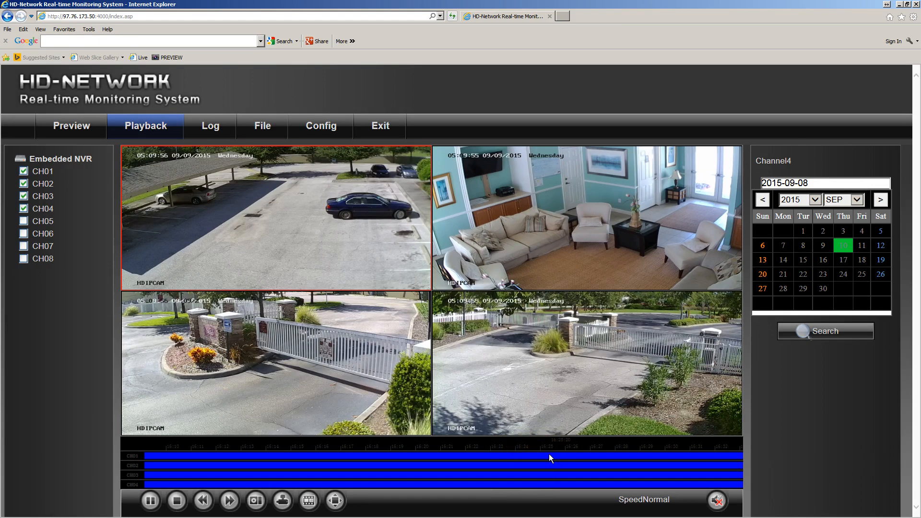
click(549, 454)
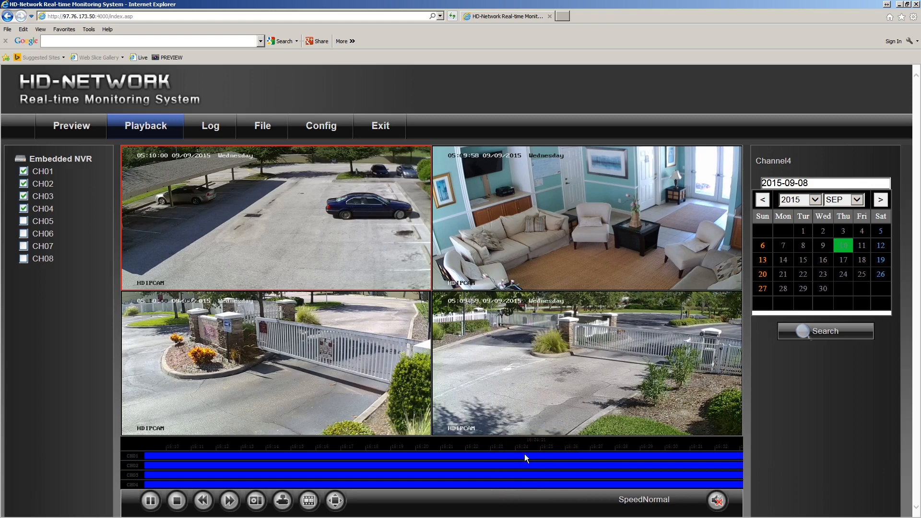
scroll(525, 454, down, 2)
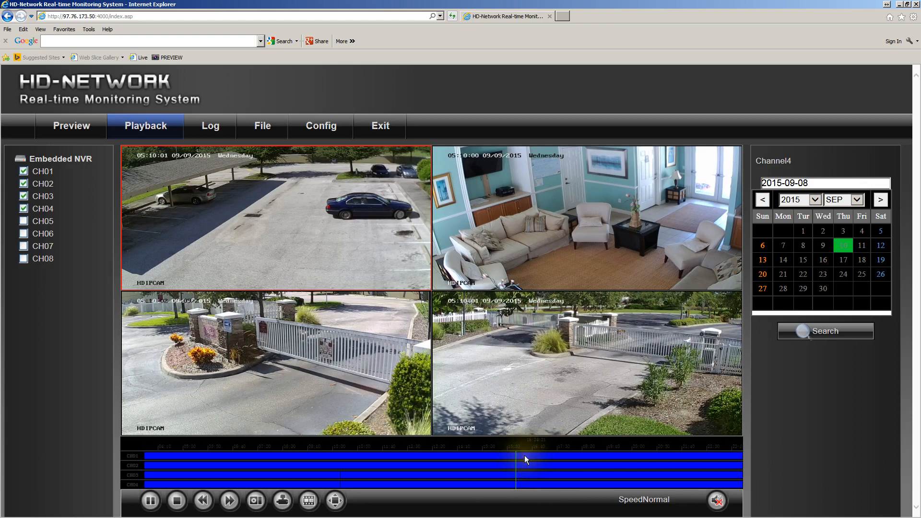
scroll(524, 454, down, 2)
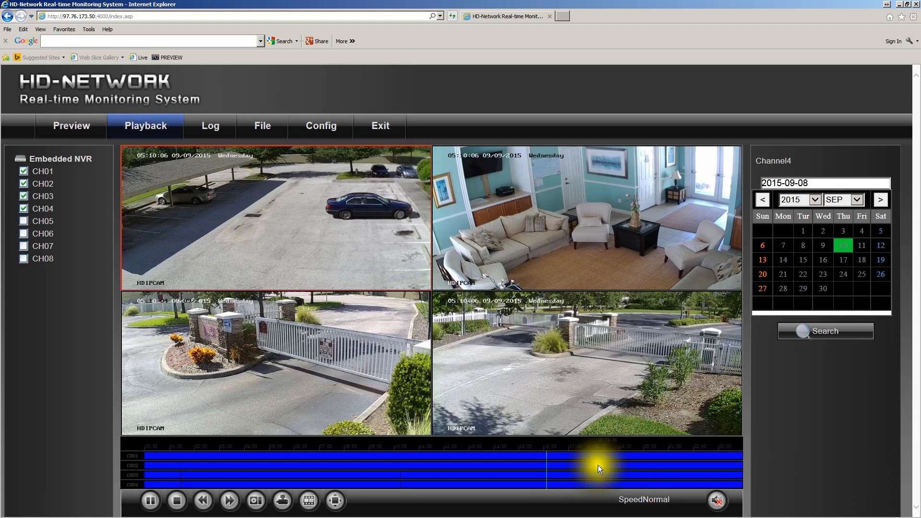
Stop the playback and deselect channels CH01, CH02, CH03 and CH04
click(176, 501)
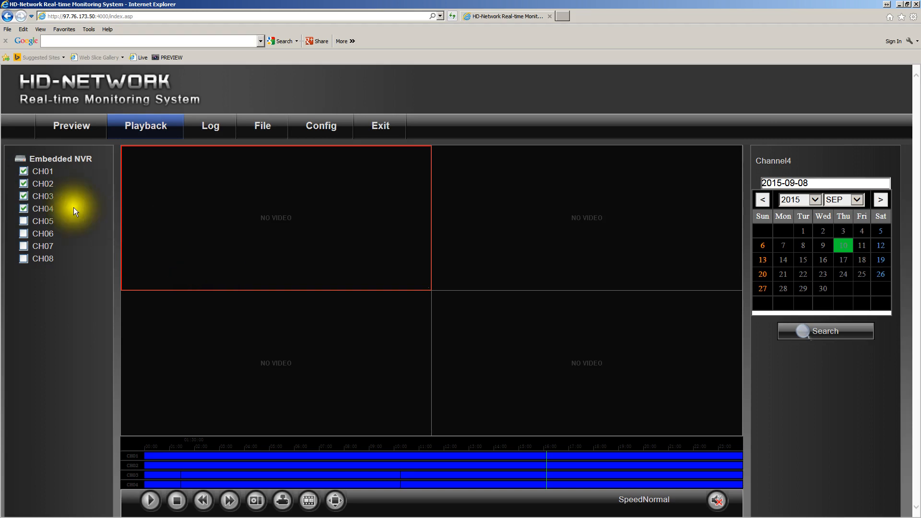
click(24, 173)
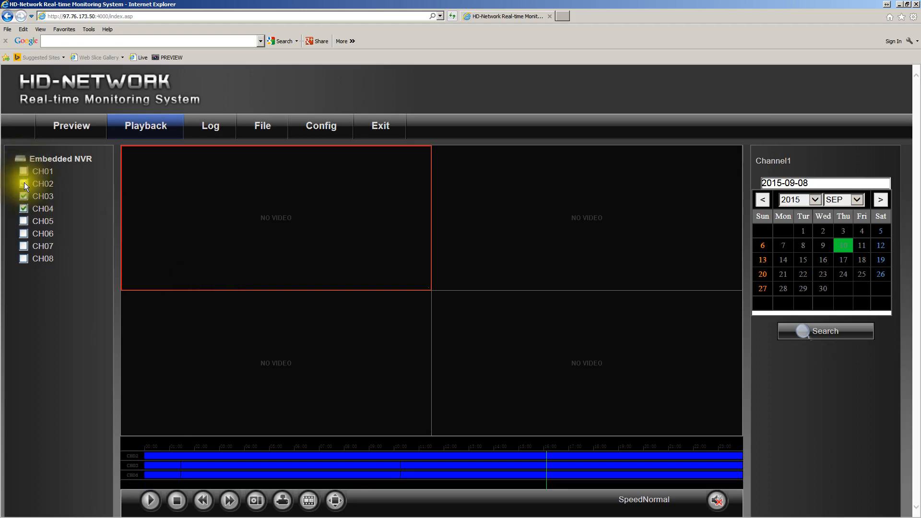
click(24, 185)
click(24, 197)
click(24, 208)
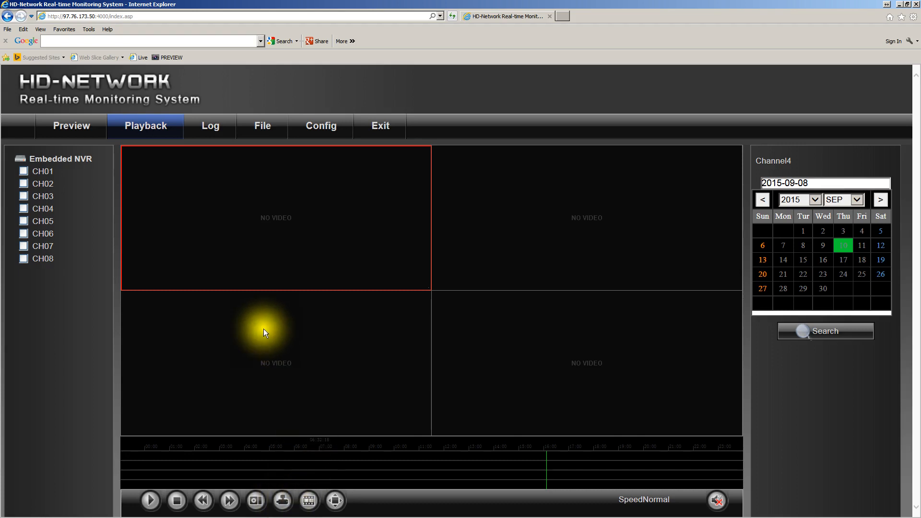
Select only CH03, play its recording from about 16:00 and enlarge its video to fill the viewing area
click(25, 195)
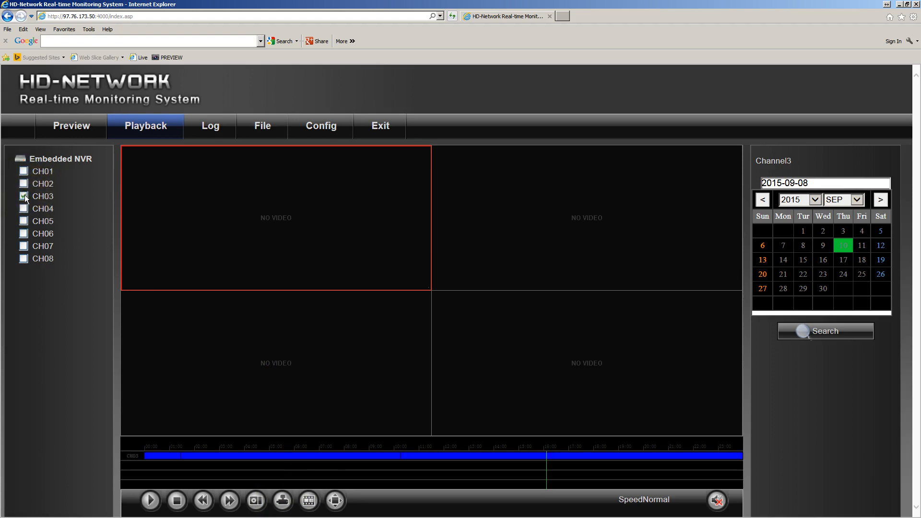
click(548, 454)
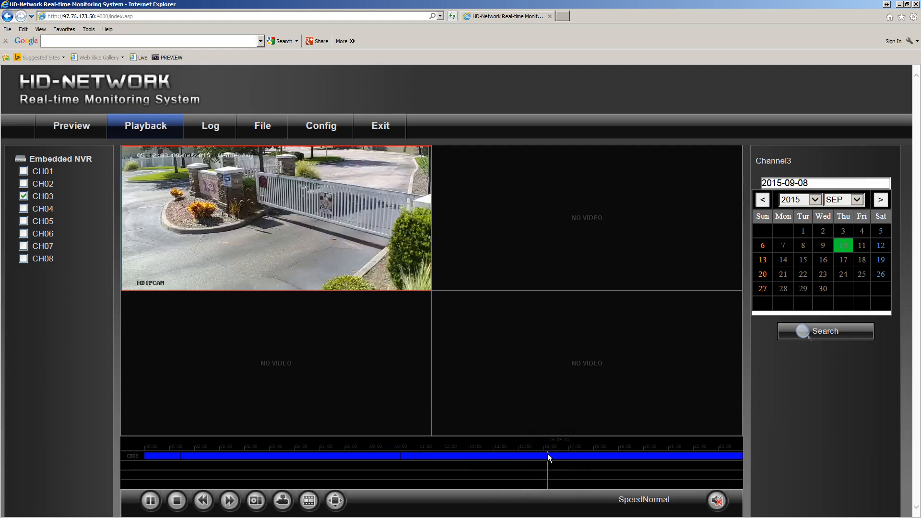
double_click(318, 200)
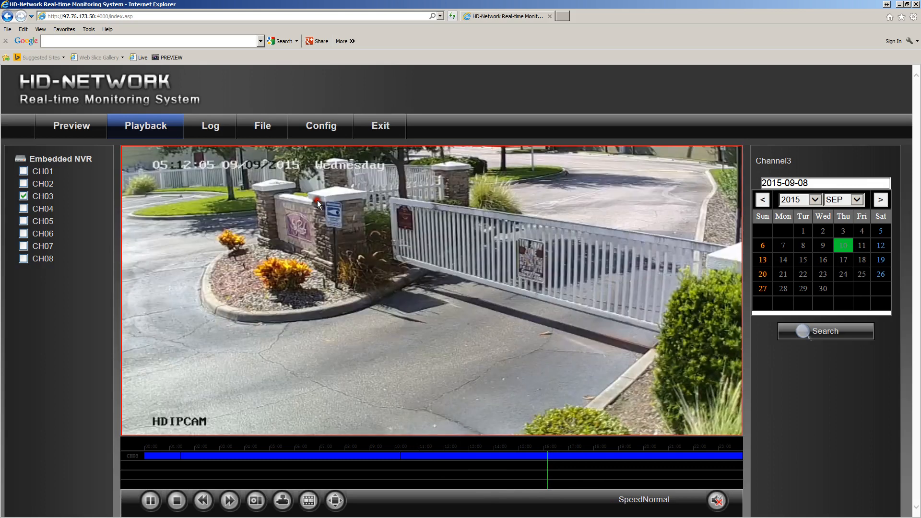
Skip through the CH03 recording in short jumps along the timeline up to about 17:25
click(554, 454)
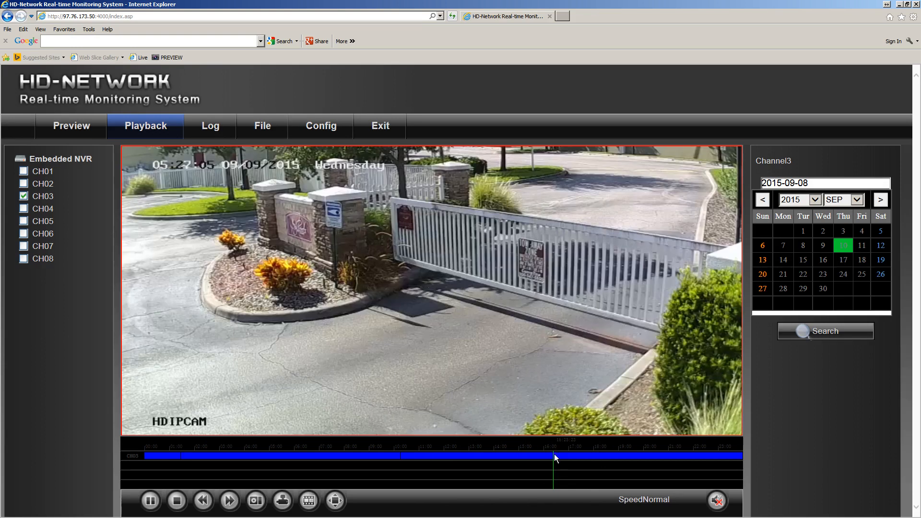
click(556, 454)
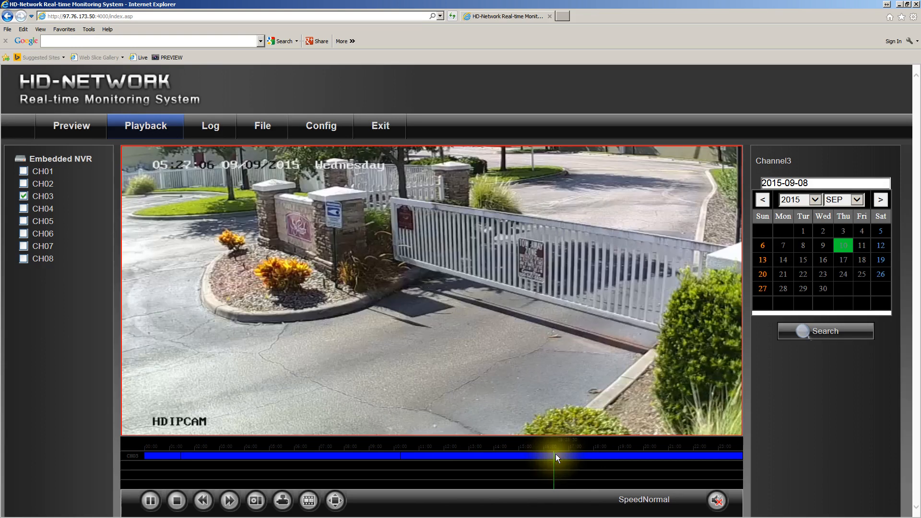
click(559, 454)
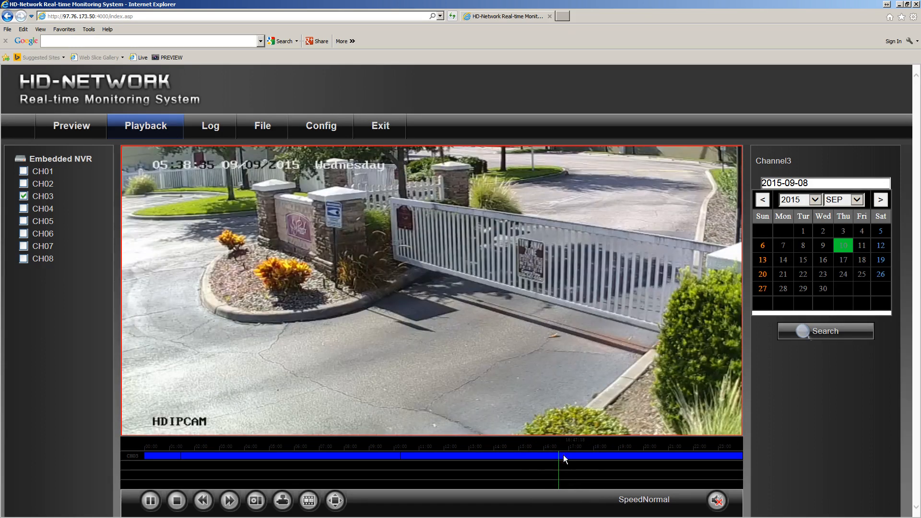
click(570, 457)
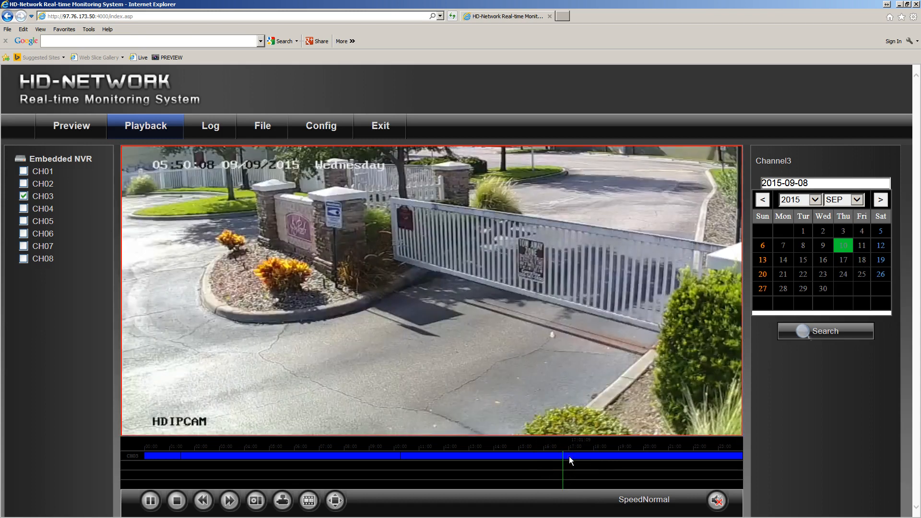
click(575, 455)
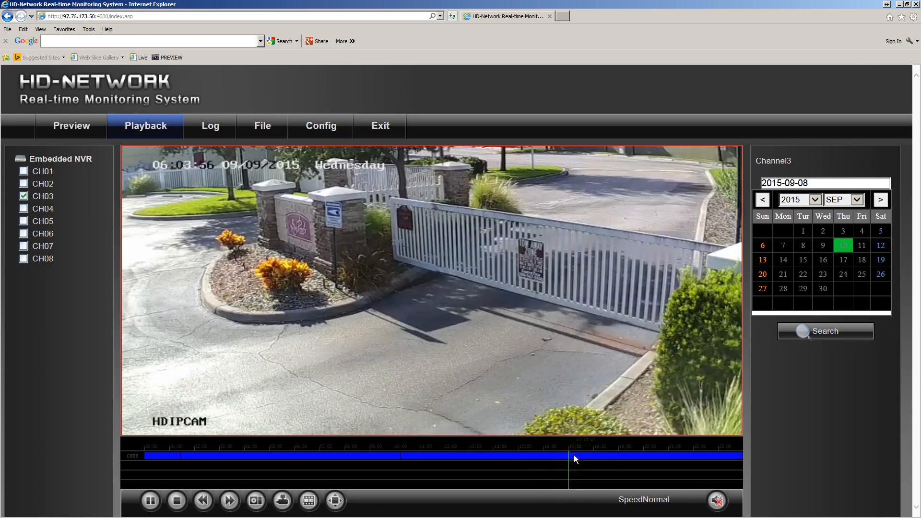
click(575, 456)
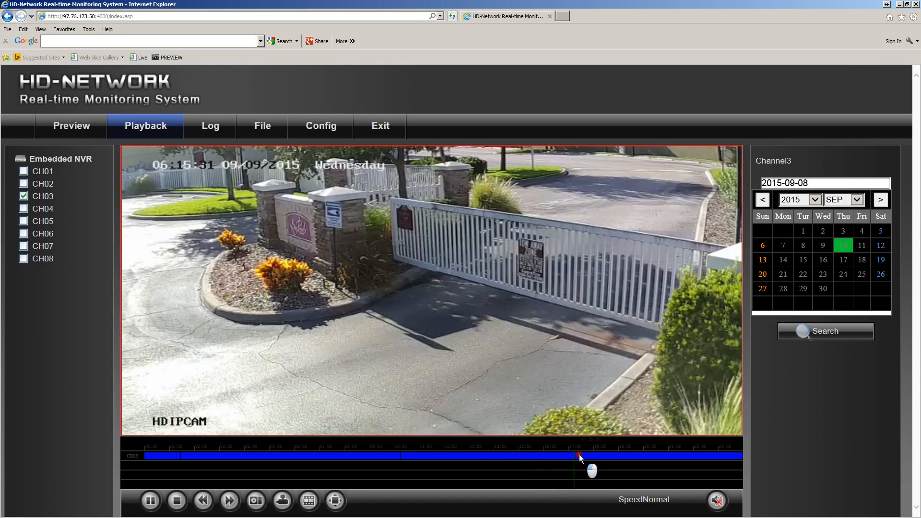
click(580, 455)
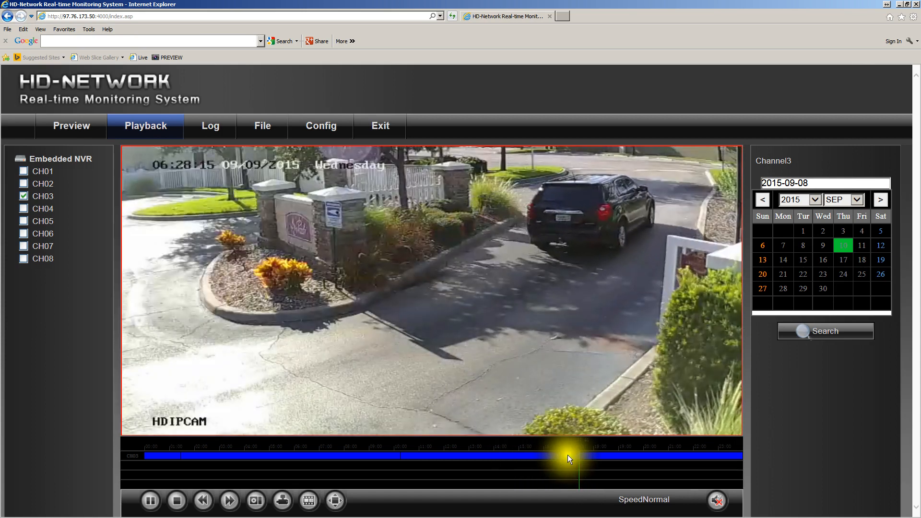
Step the CH03 recording frame by frame while the black SUV drives away, and resume normal playback
click(307, 501)
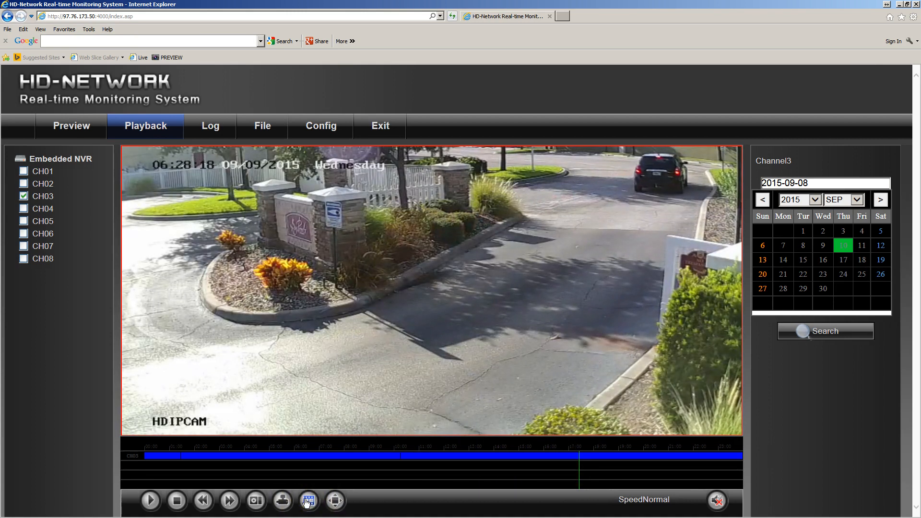
click(307, 501)
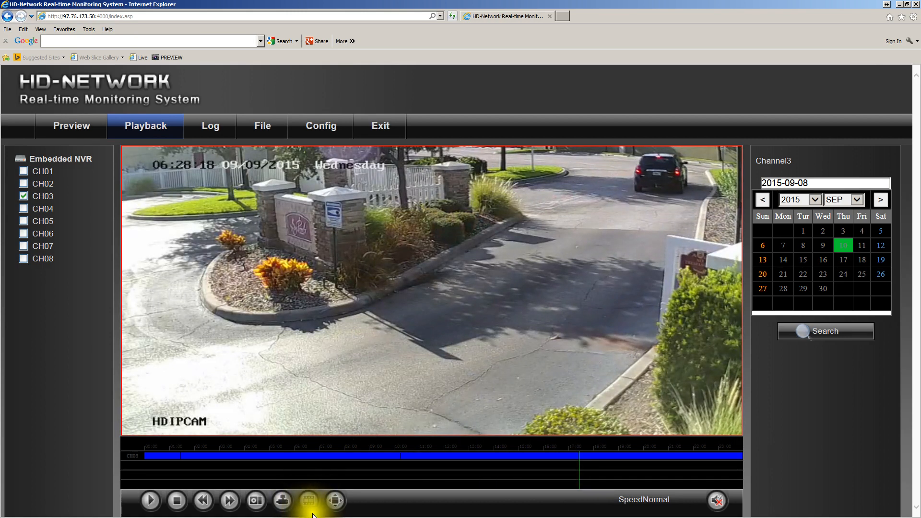
click(309, 500)
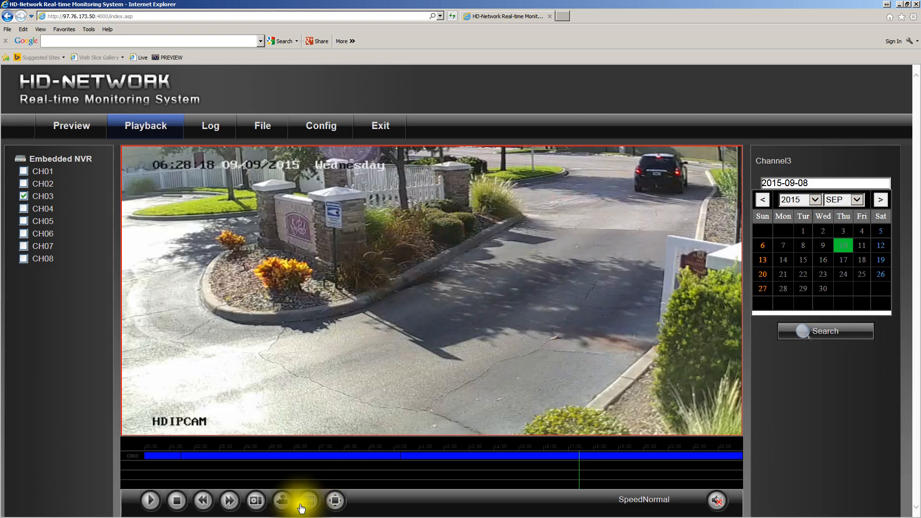
click(176, 502)
click(150, 501)
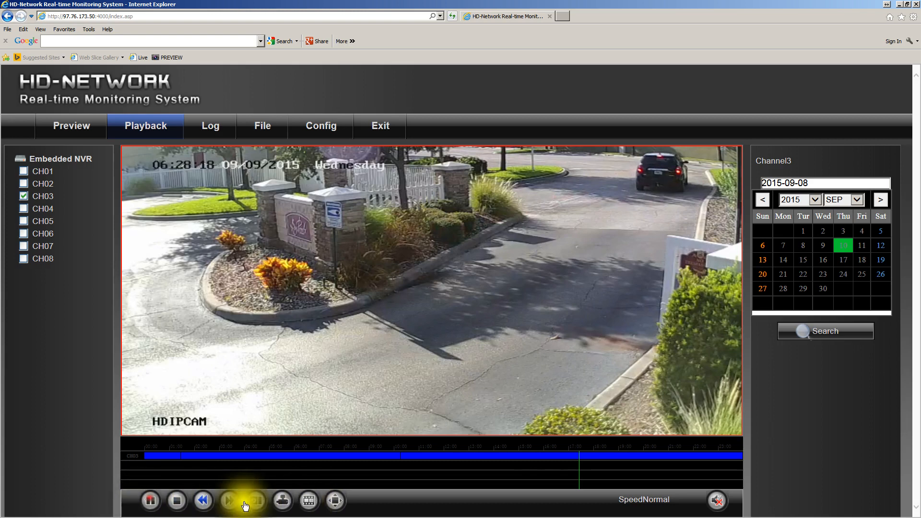
Move the CH03 playback back to about 17:14 and magnify the timeline to one-minute intervals
click(577, 456)
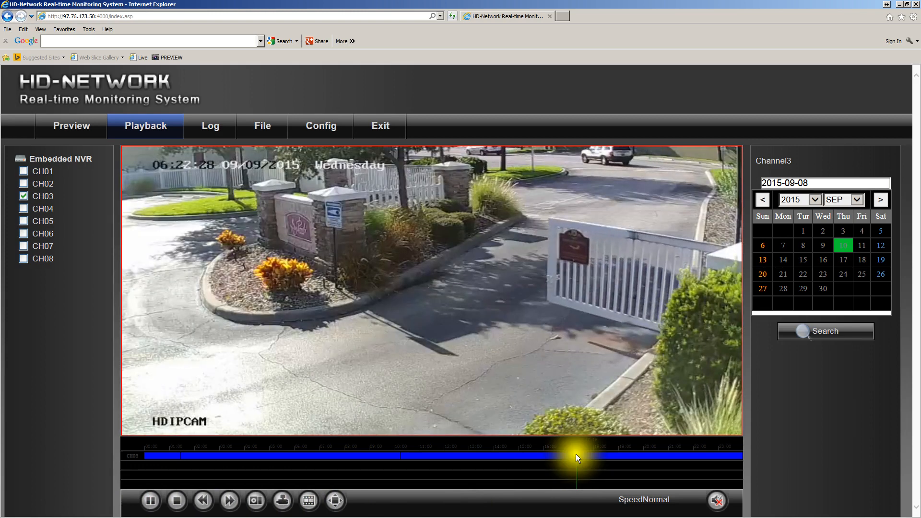
click(575, 455)
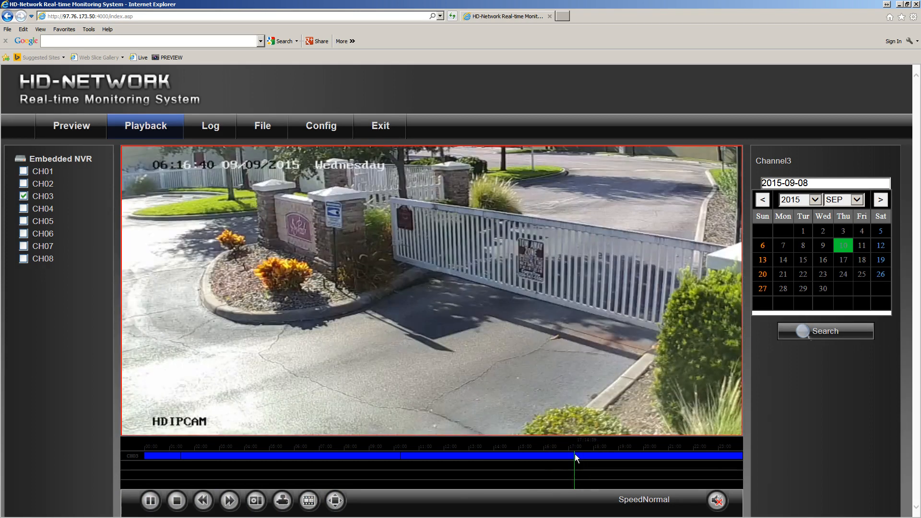
click(575, 456)
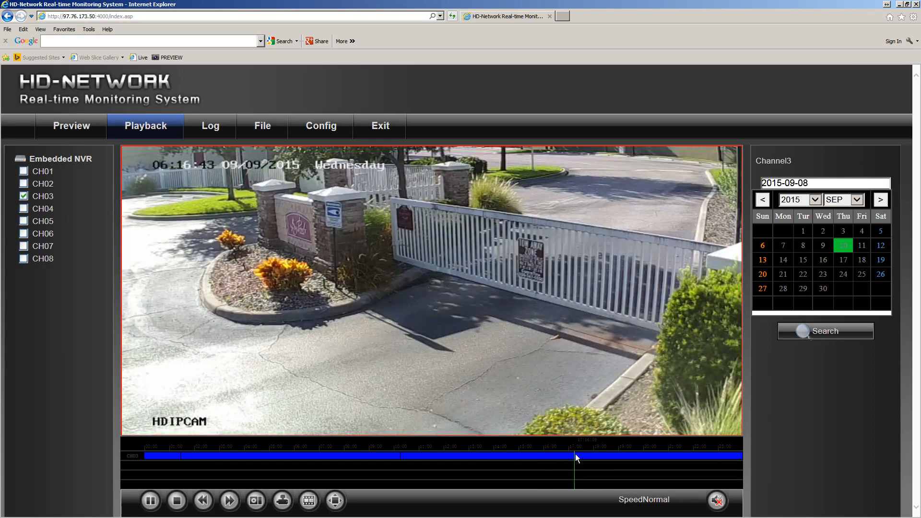
click(576, 454)
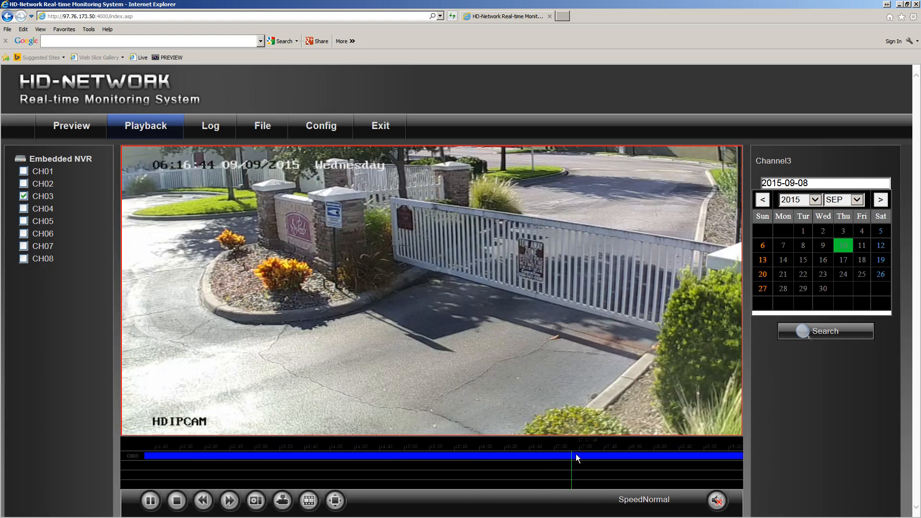
click(576, 454)
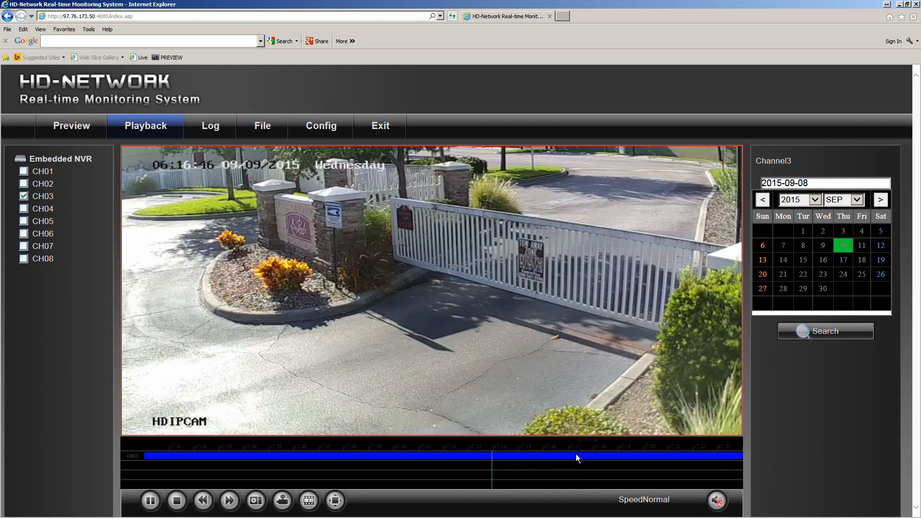
drag(576, 454, 490, 458)
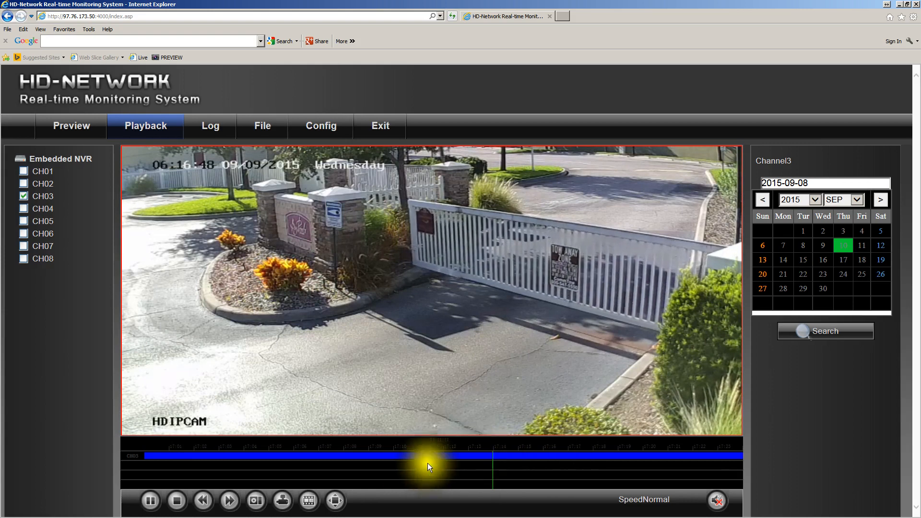
Advance the CH03 recording frame by frame as the white car drives in toward the opening gate
click(309, 501)
click(310, 503)
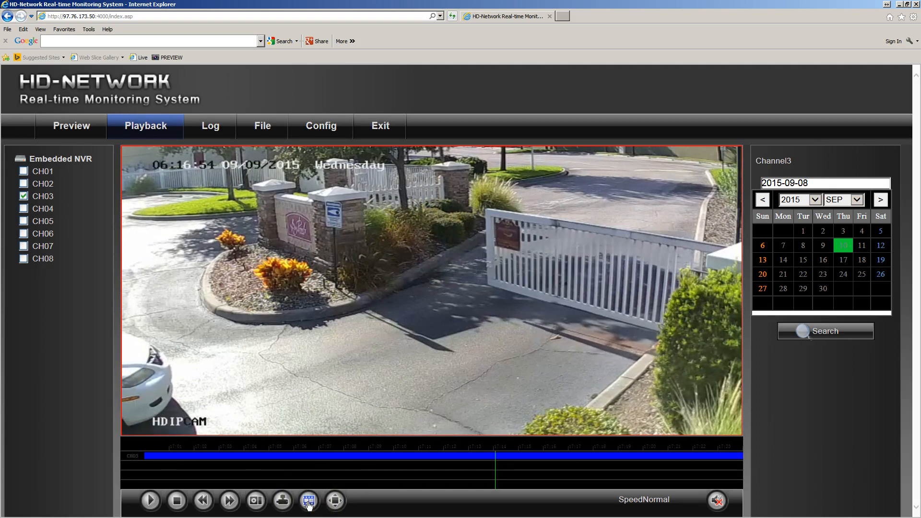
click(309, 502)
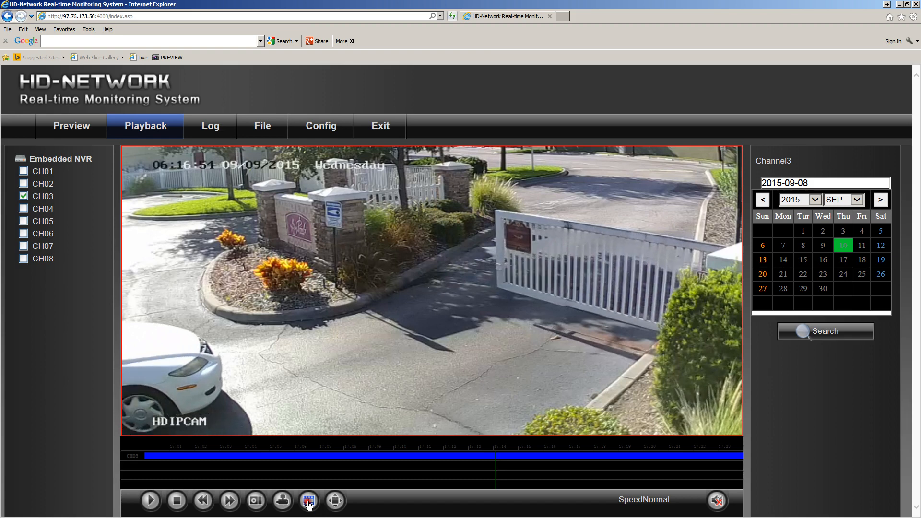
click(309, 502)
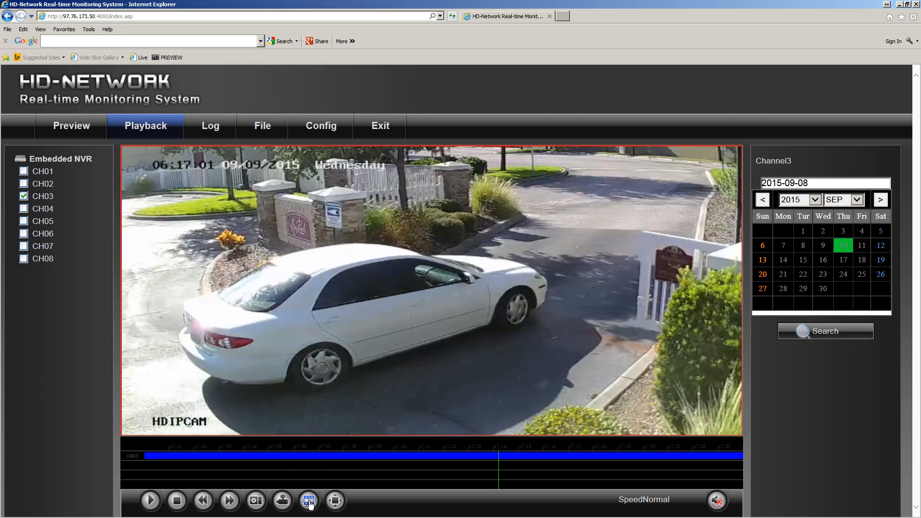
Capture several still snapshots of the CH03 recording at the frame showing the white car beside the open gate
click(257, 502)
click(257, 502)
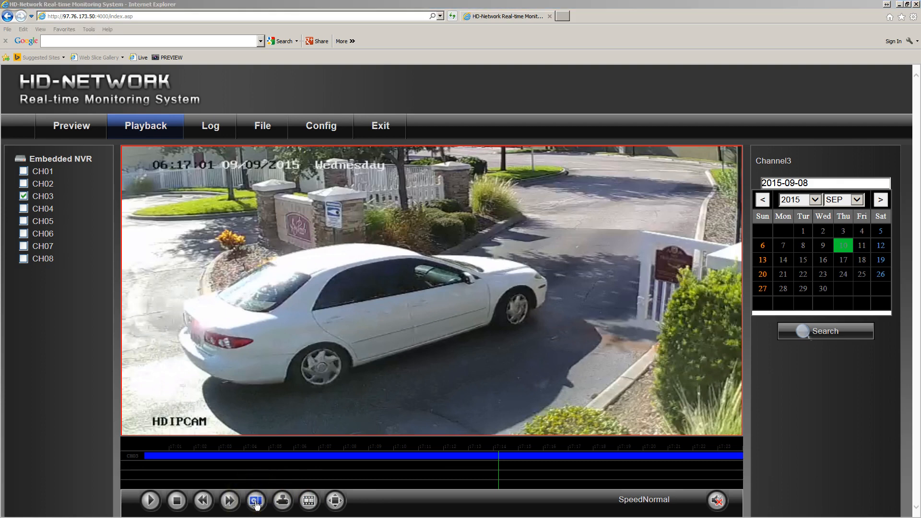
click(257, 502)
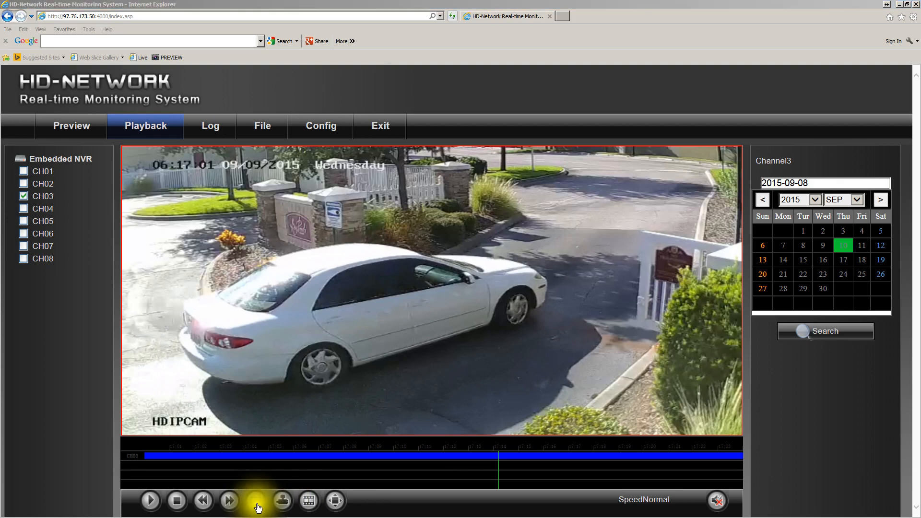
Advance the CH03 recording by single frames past the white car, and slow the playback speed to 1/16
click(309, 501)
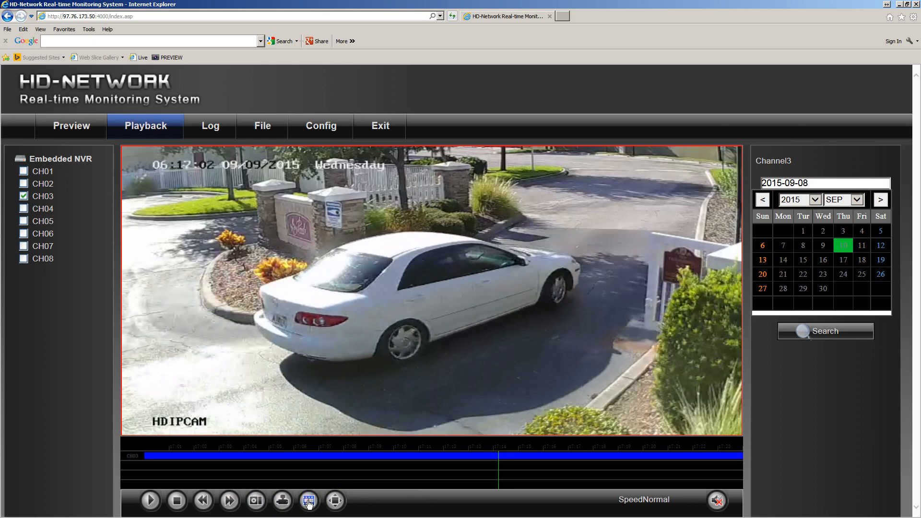
click(308, 502)
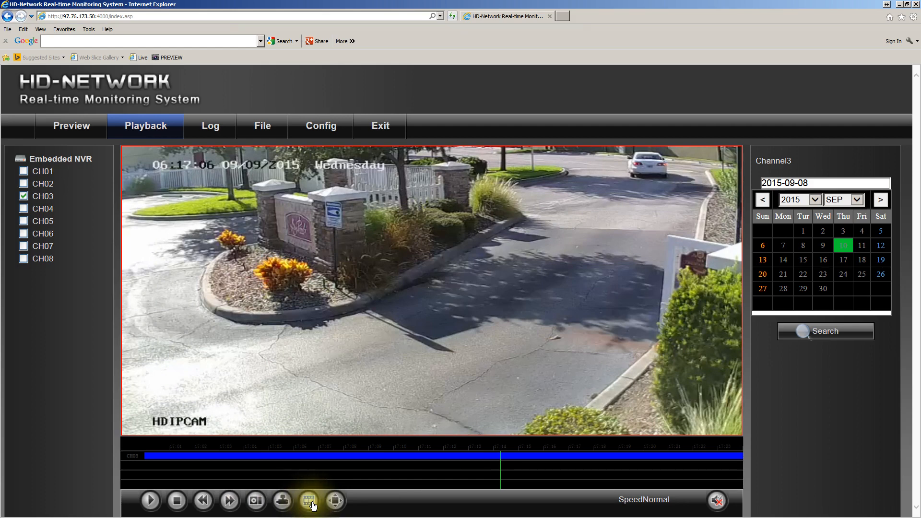
click(203, 502)
click(202, 501)
click(203, 501)
click(202, 501)
click(202, 501)
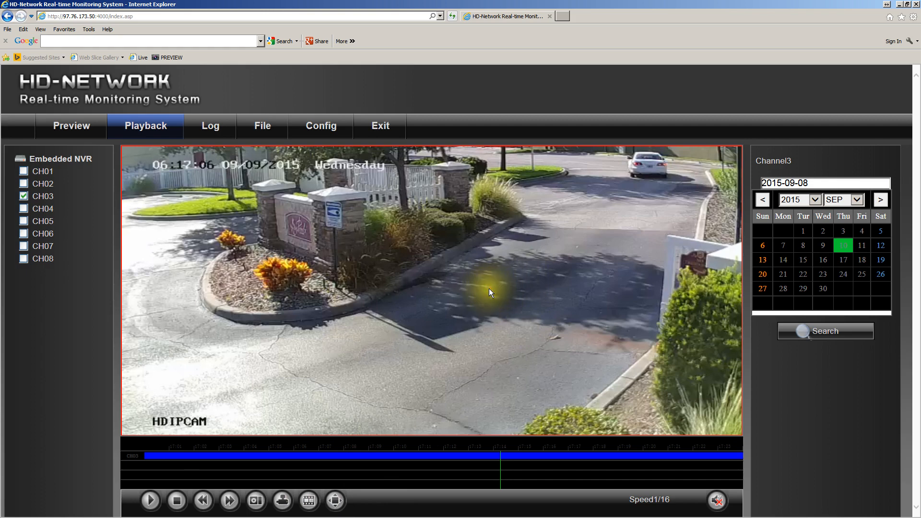
Magnify the driveway area in the CH03 picture, restore the full view, and stop the playback
scroll(489, 289, up, 3)
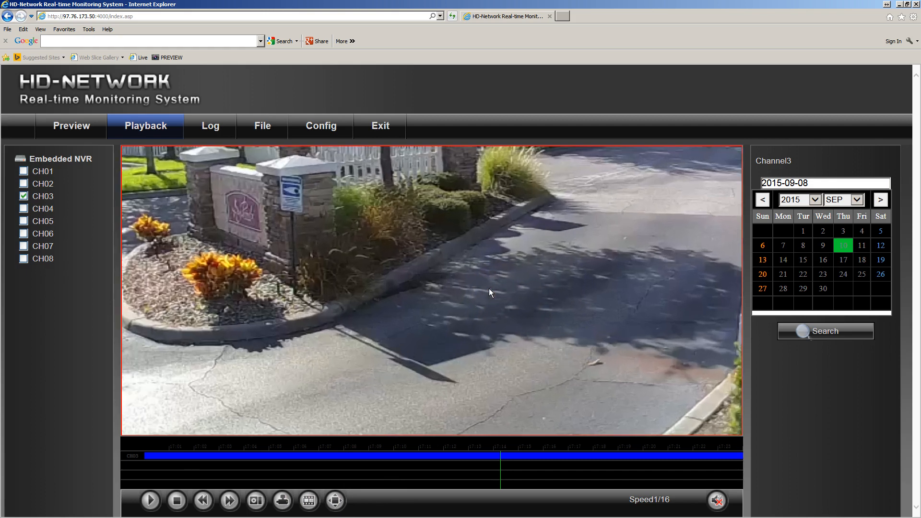
scroll(488, 289, up, 3)
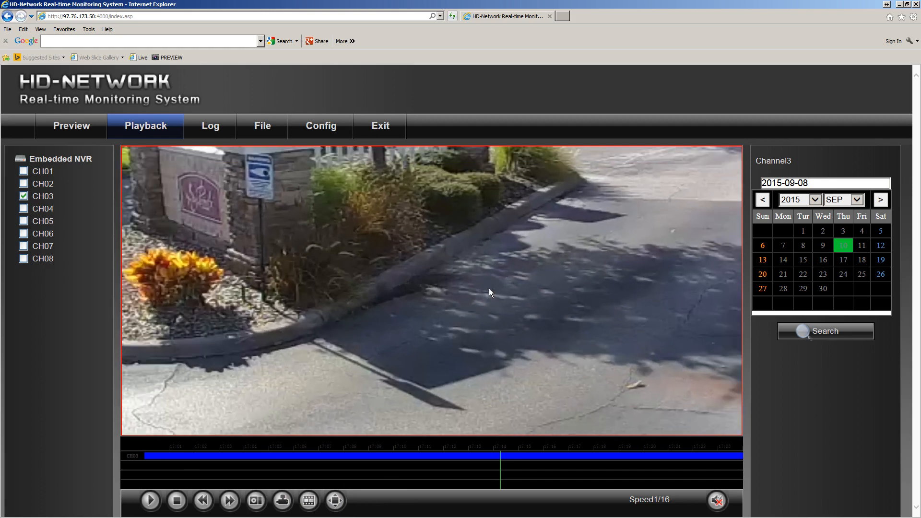
scroll(488, 288, up, 4)
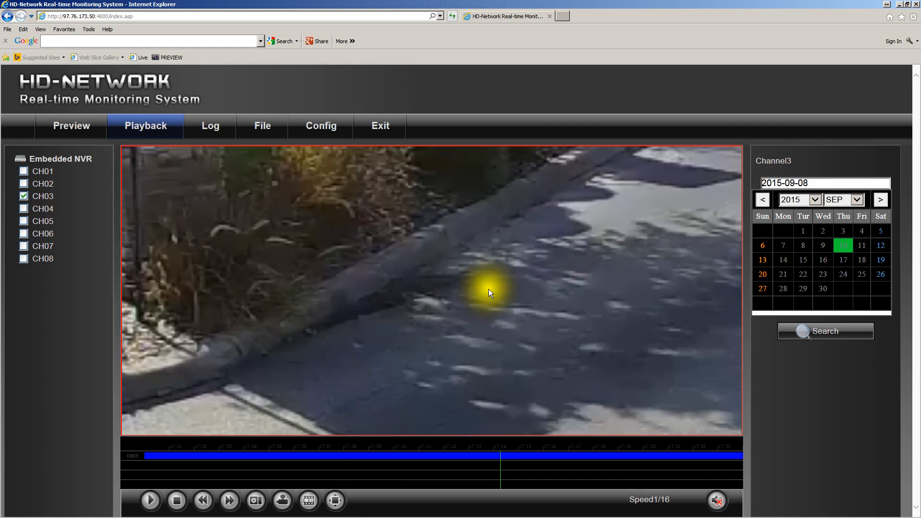
scroll(489, 289, up, 4)
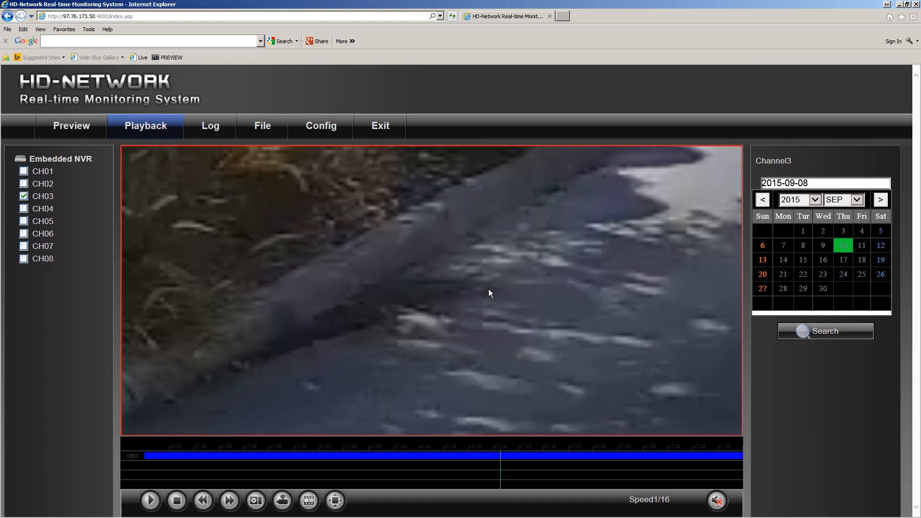
click(488, 289)
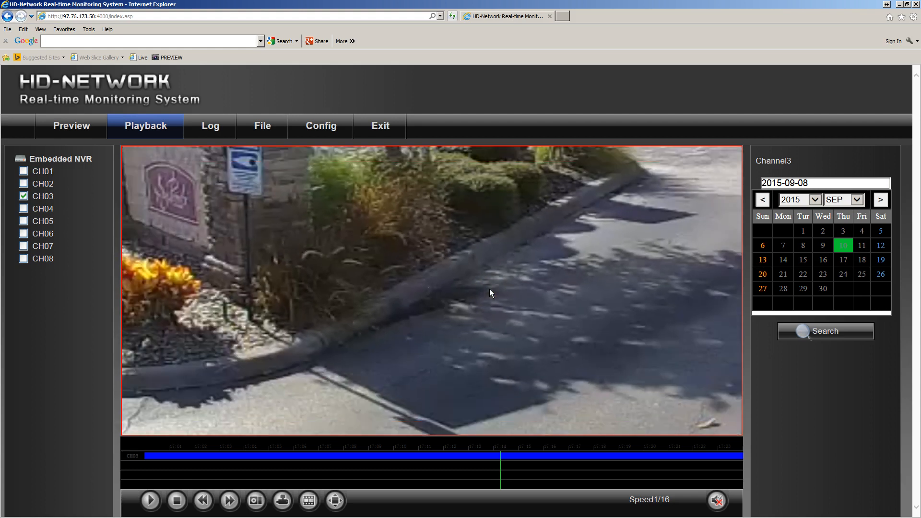
scroll(489, 289, down, 2)
drag(489, 289, 500, 278)
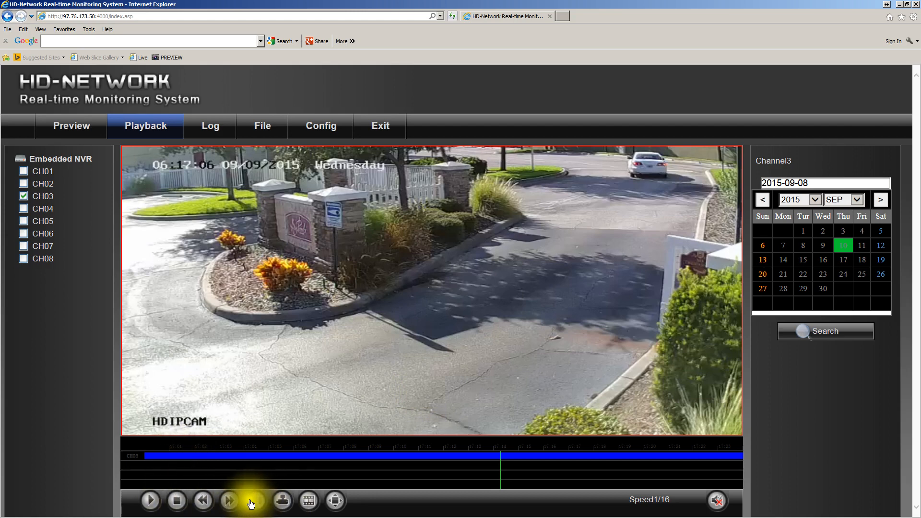
click(176, 502)
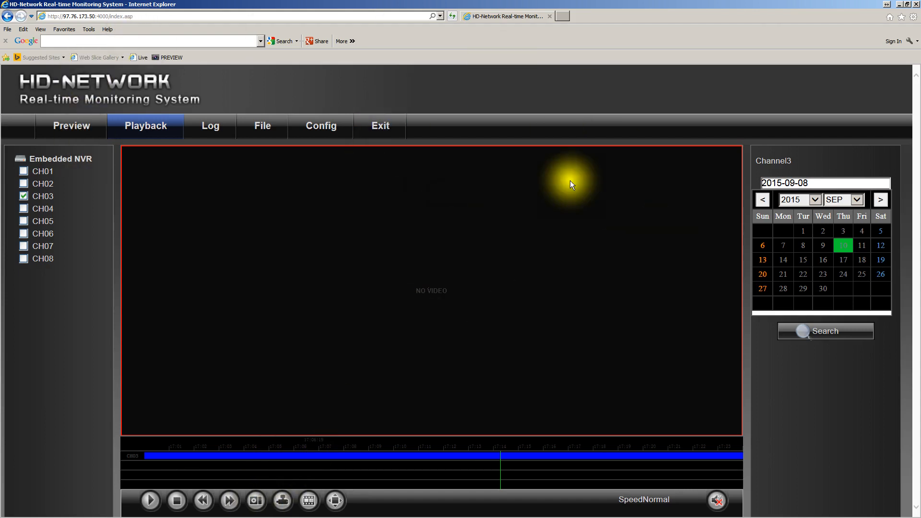
click(899, 6)
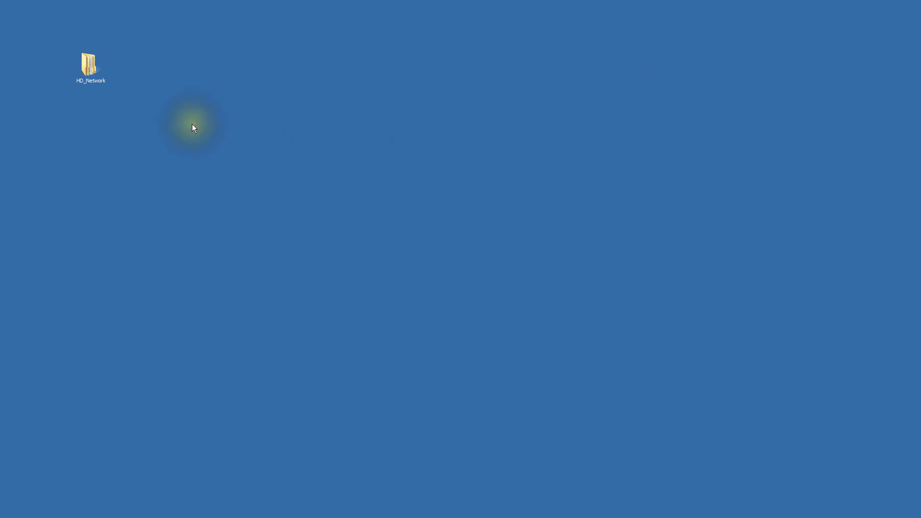
double_click(88, 66)
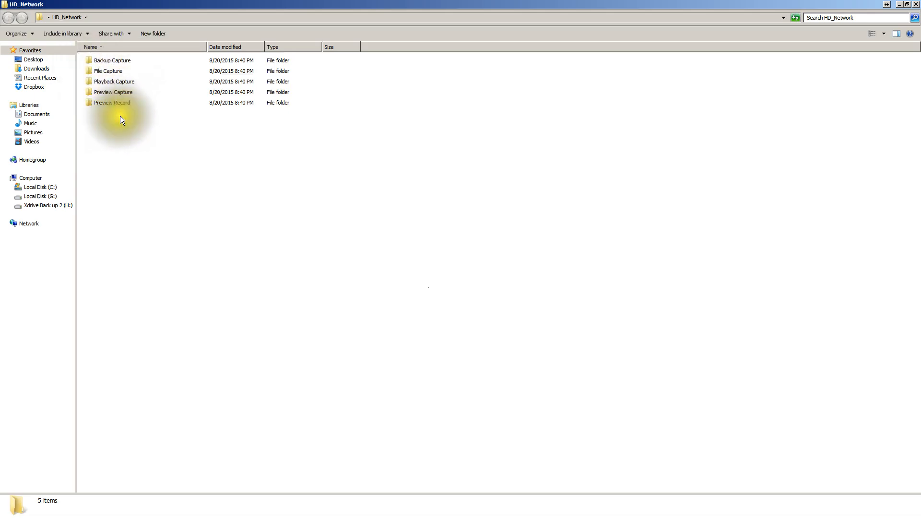
double_click(105, 91)
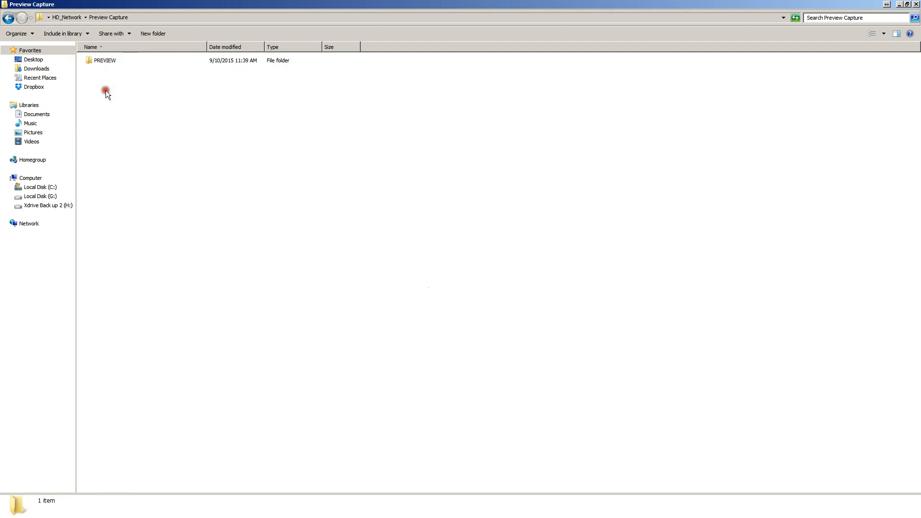
double_click(101, 61)
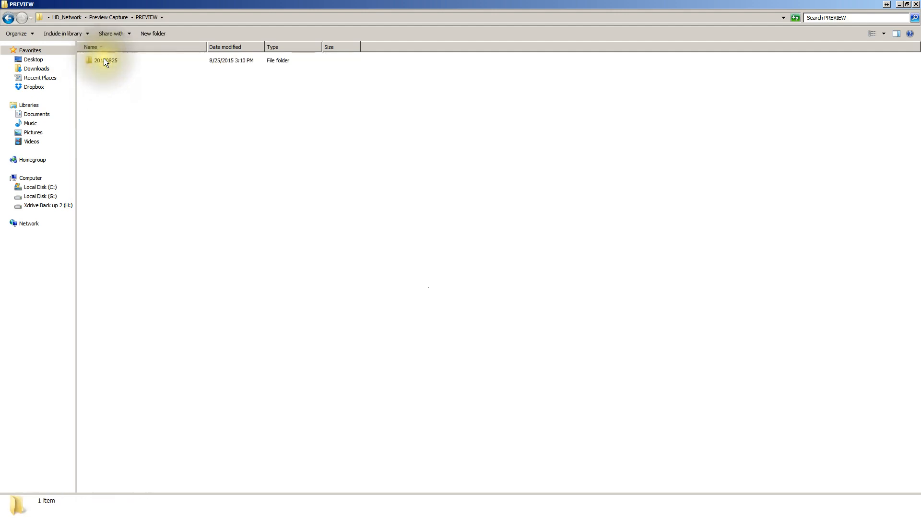
double_click(103, 59)
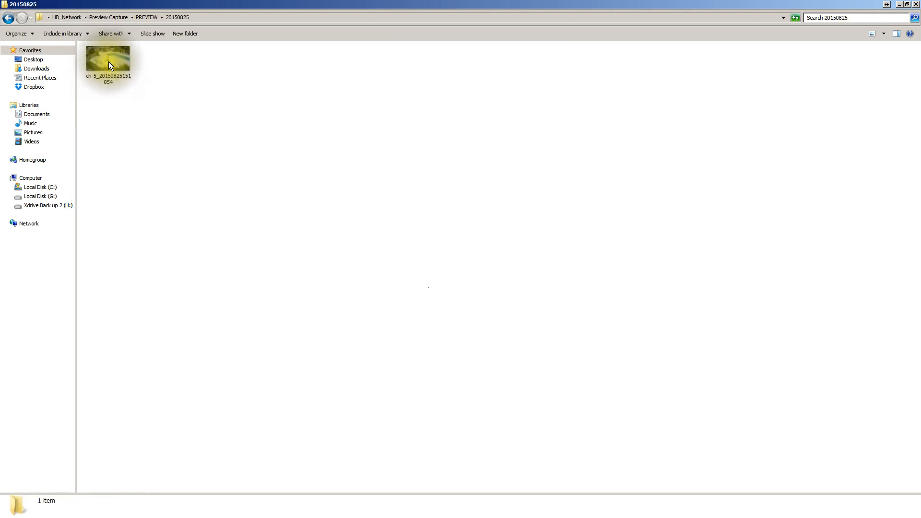
double_click(108, 61)
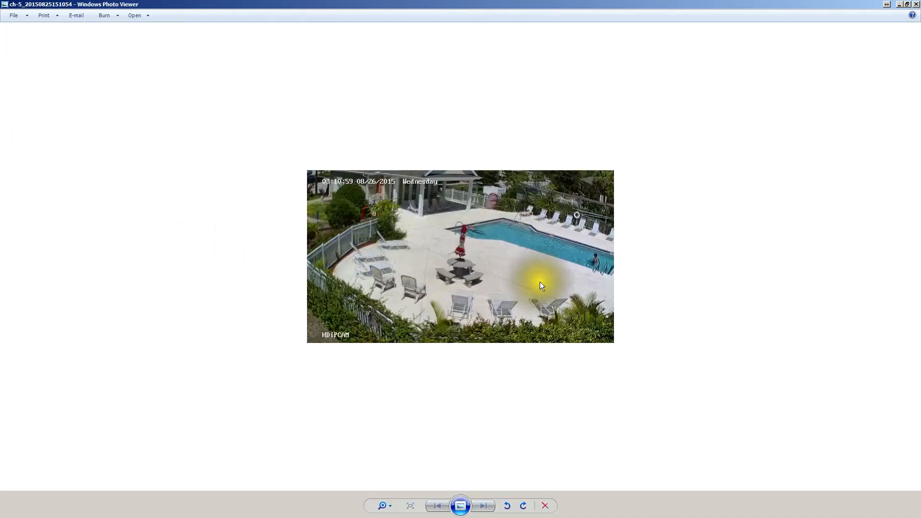
click(912, 4)
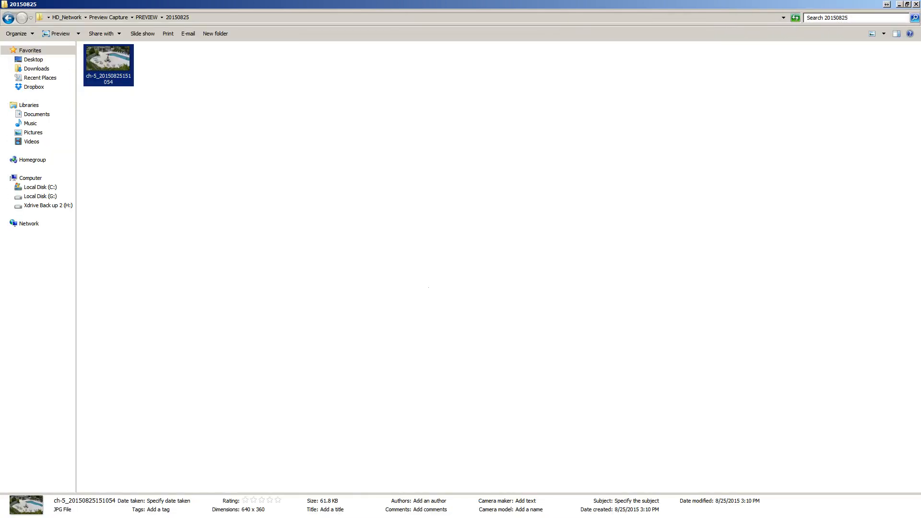
click(9, 18)
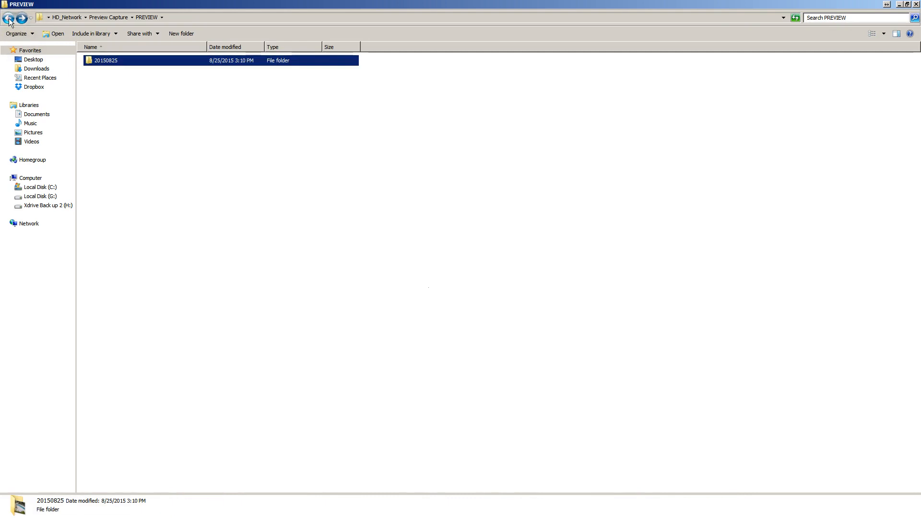
click(8, 19)
click(8, 18)
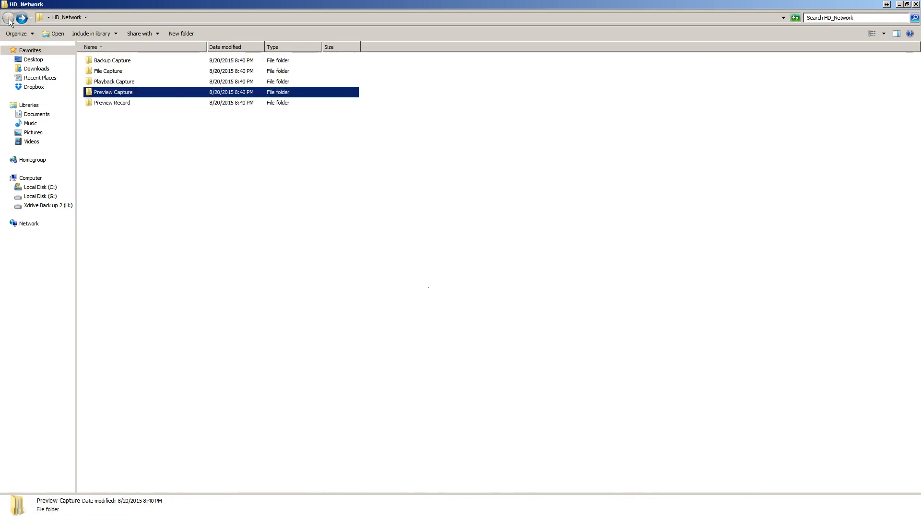
double_click(108, 81)
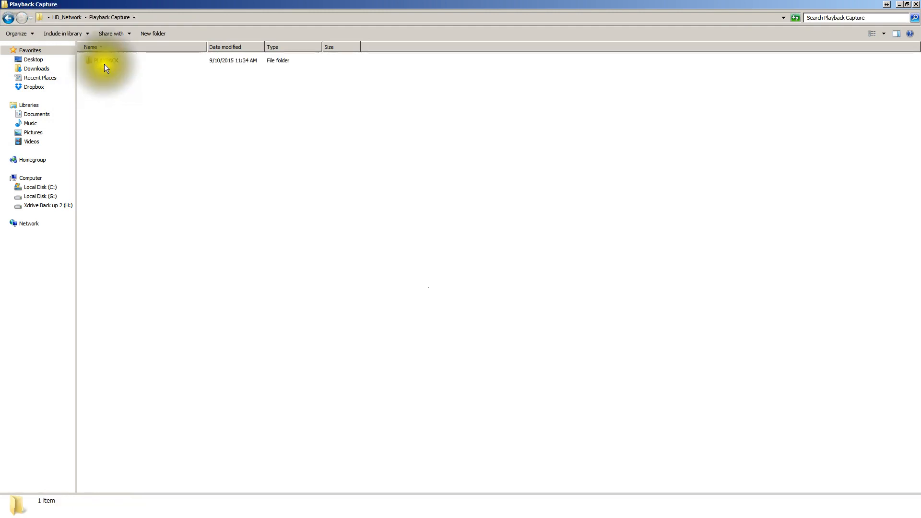
double_click(105, 60)
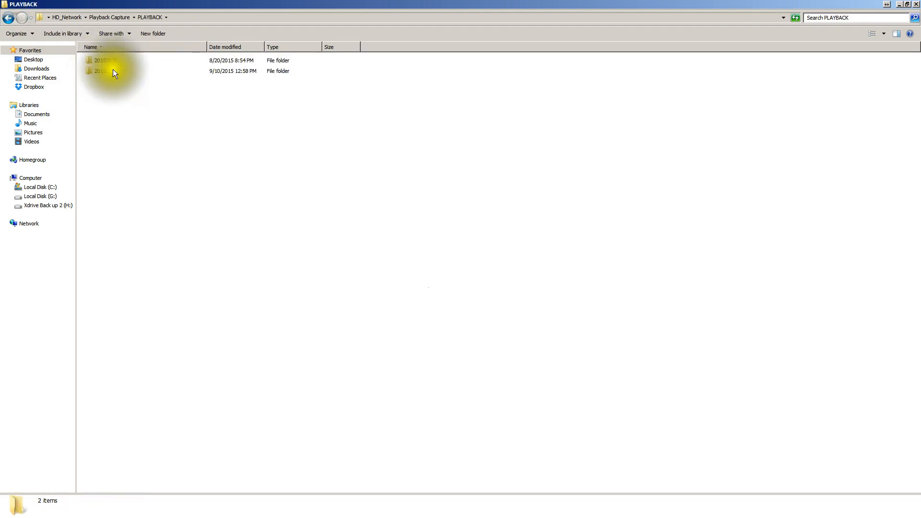
double_click(111, 71)
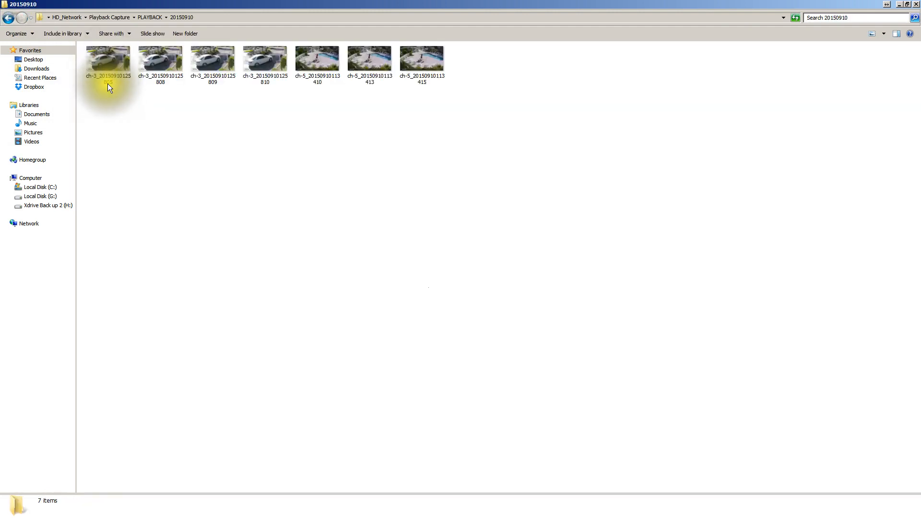
double_click(167, 56)
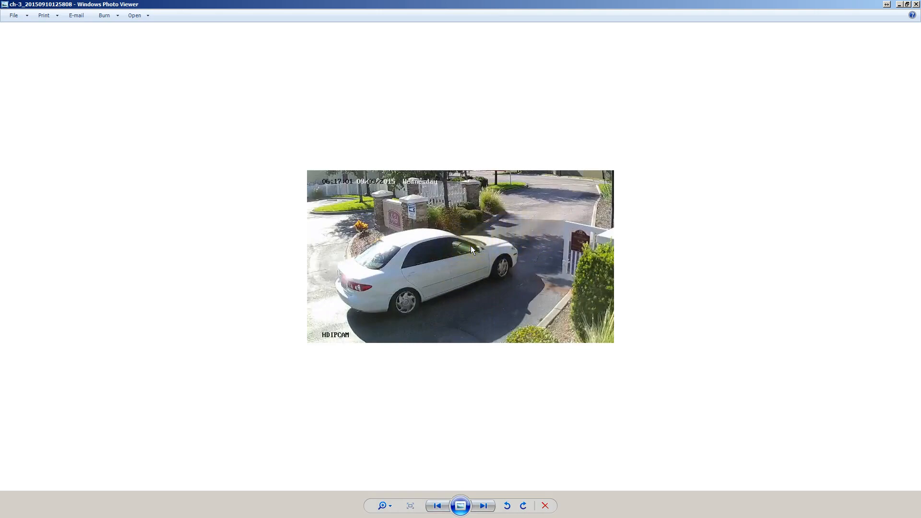
Examine the white car in the snapshot at several magnifications, and close the image and its folder to return to the browser
scroll(470, 246, up, 1)
scroll(471, 245, up, 3)
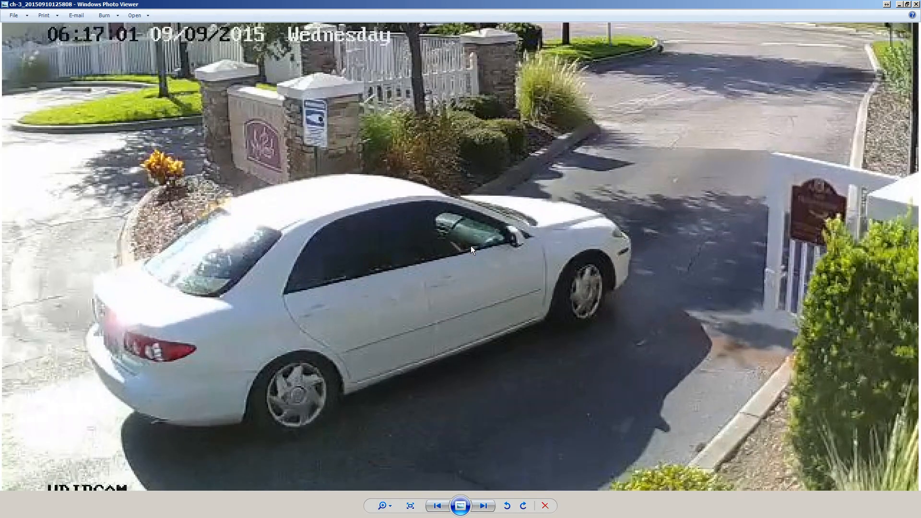
scroll(470, 246, down, 2)
scroll(471, 246, down, 3)
scroll(470, 246, up, 7)
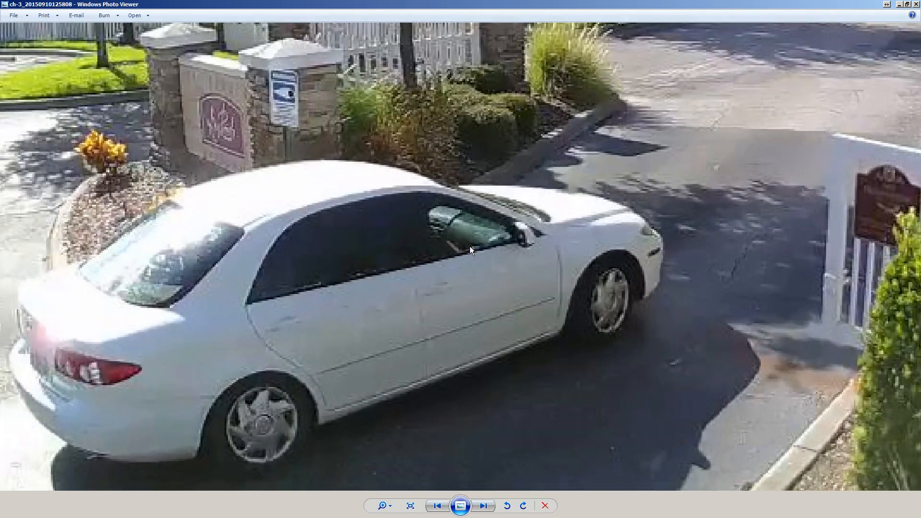
scroll(470, 246, down, 4)
scroll(470, 246, up, 4)
scroll(471, 247, down, 3)
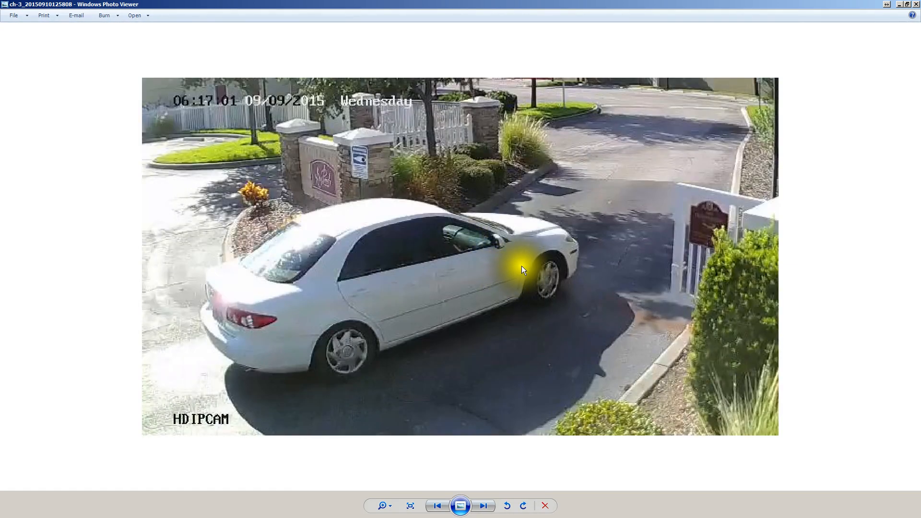
click(914, 5)
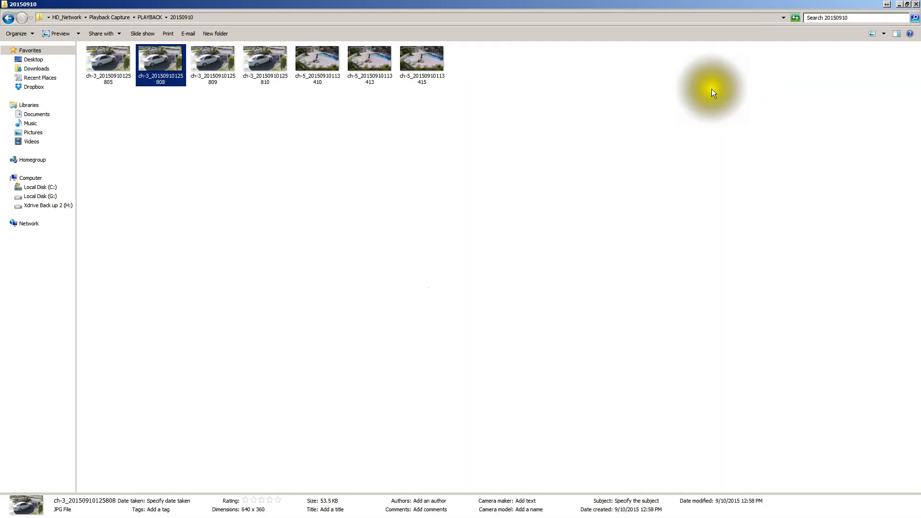
click(916, 4)
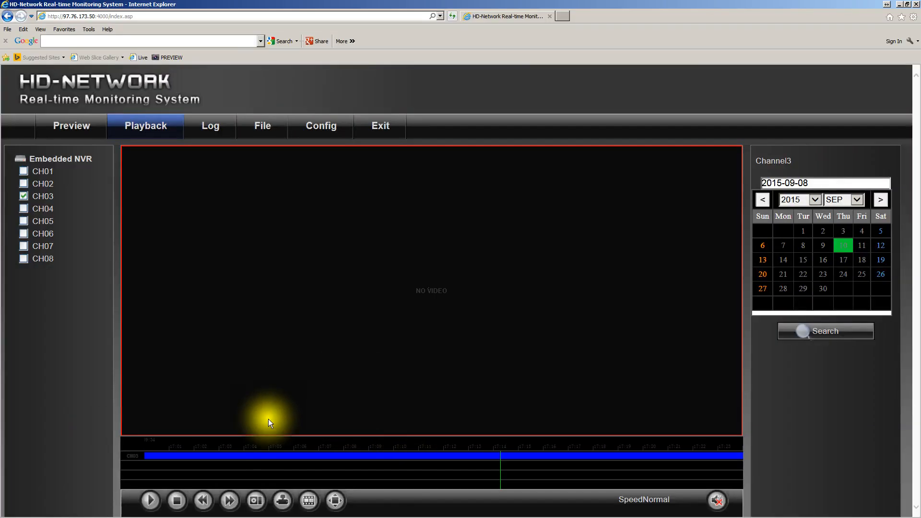
Open the Video Download dialog for the recordings and select CH5 as the channel to download
click(283, 501)
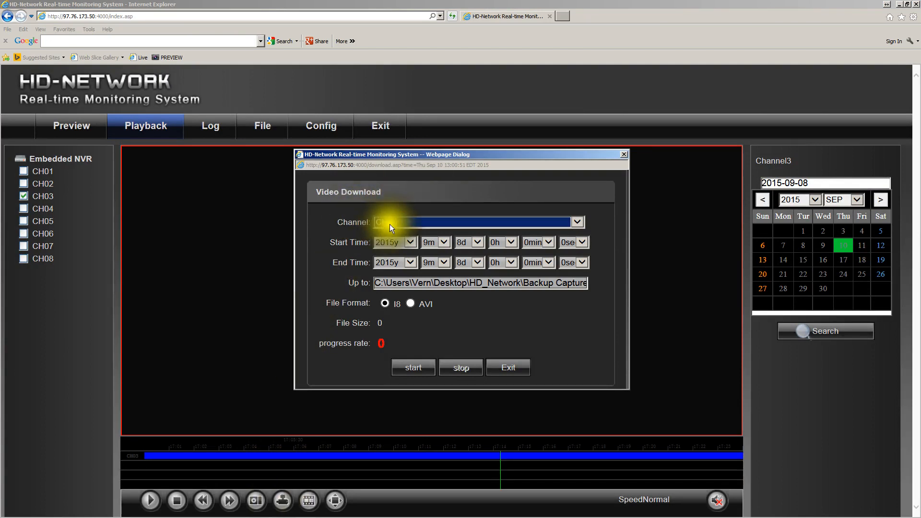
click(578, 222)
click(396, 261)
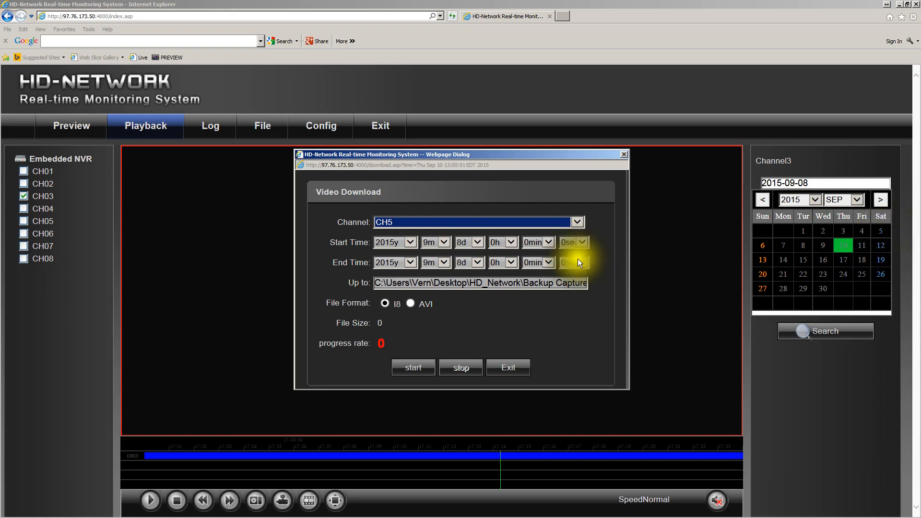
Set the day of both the download's start time and end time to 5d
click(477, 242)
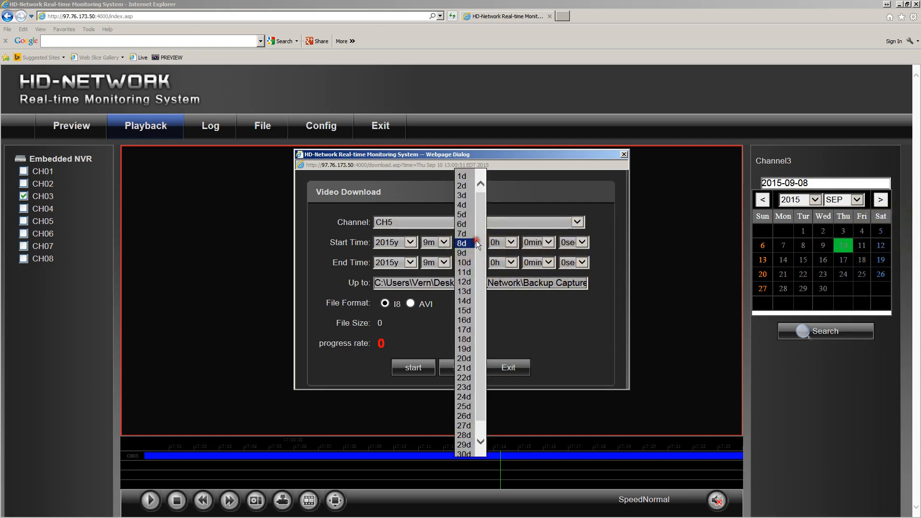
click(467, 217)
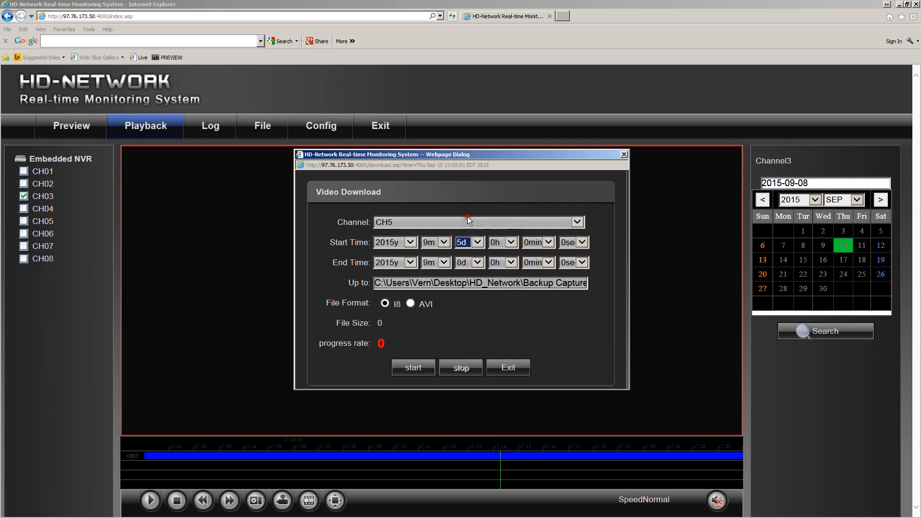
click(478, 263)
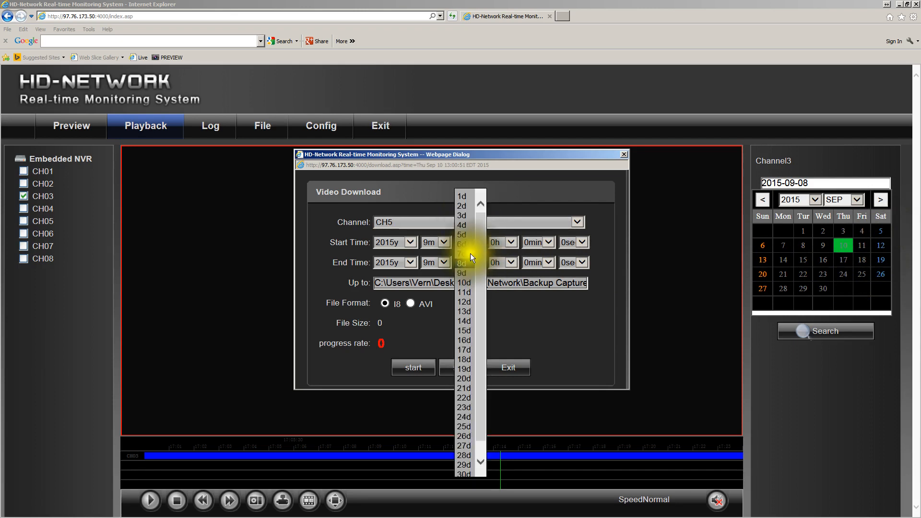
click(464, 234)
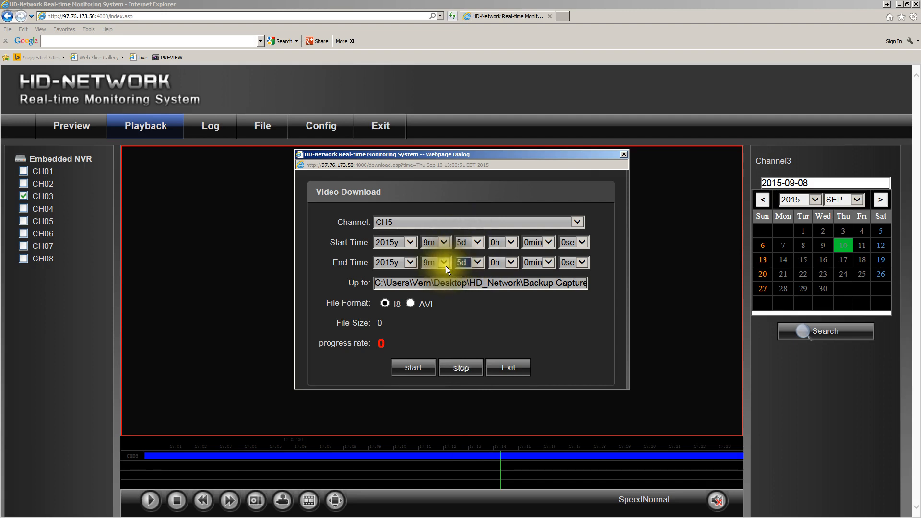
click(469, 242)
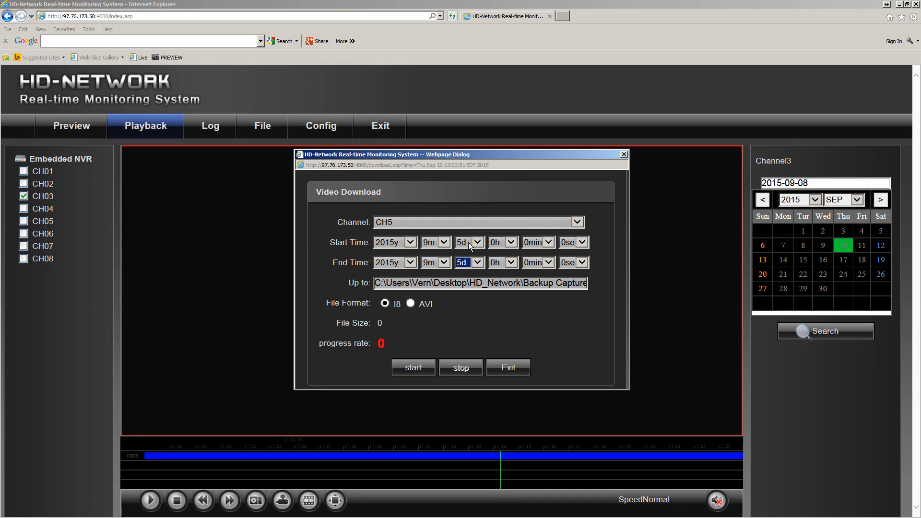
click(466, 241)
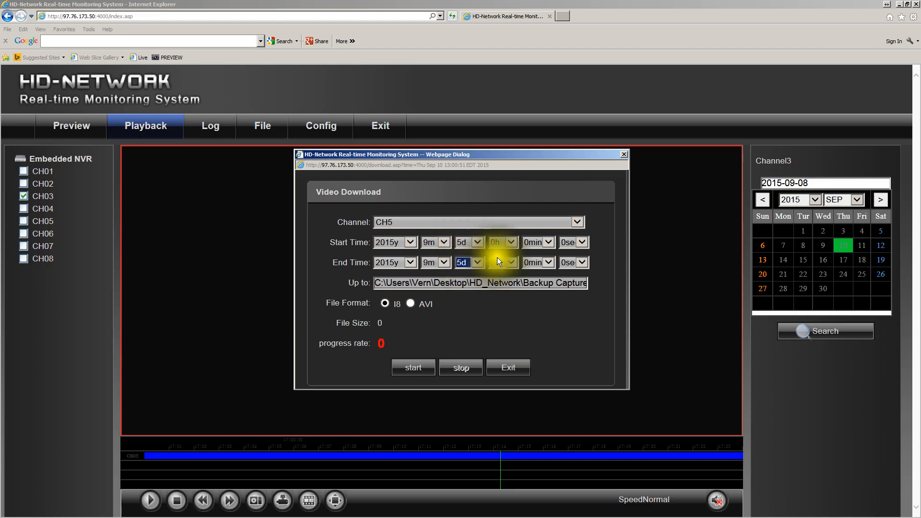
Set the hour of both the start time and end time to 14h
click(512, 242)
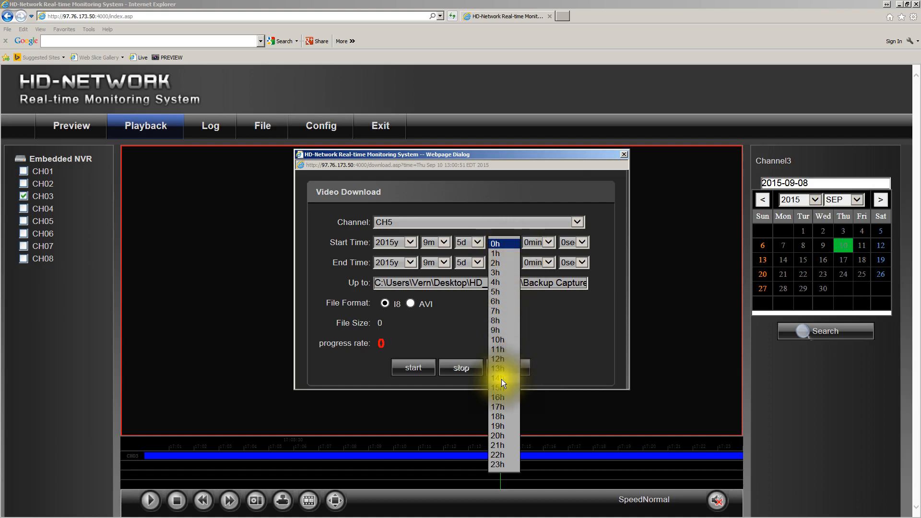
click(502, 379)
click(512, 264)
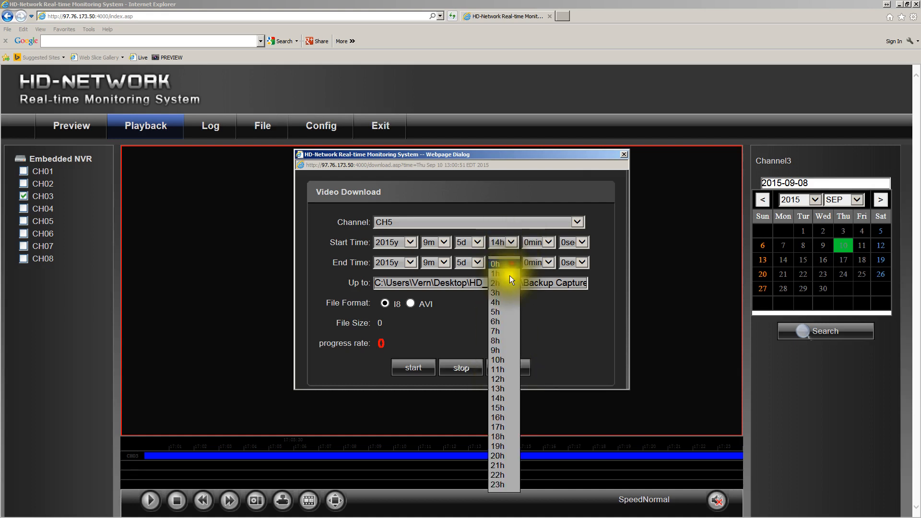
click(500, 397)
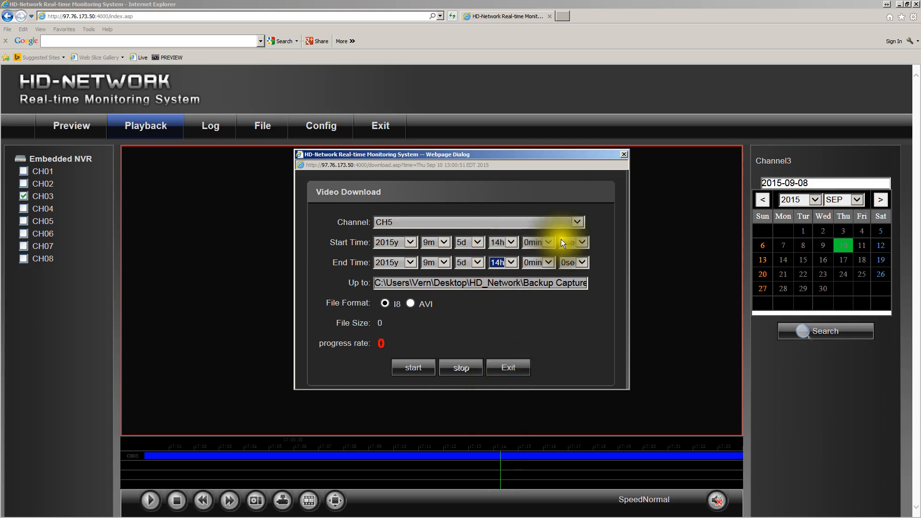
Set the start time's minutes to 30min and the end time's minutes to 31min
click(549, 241)
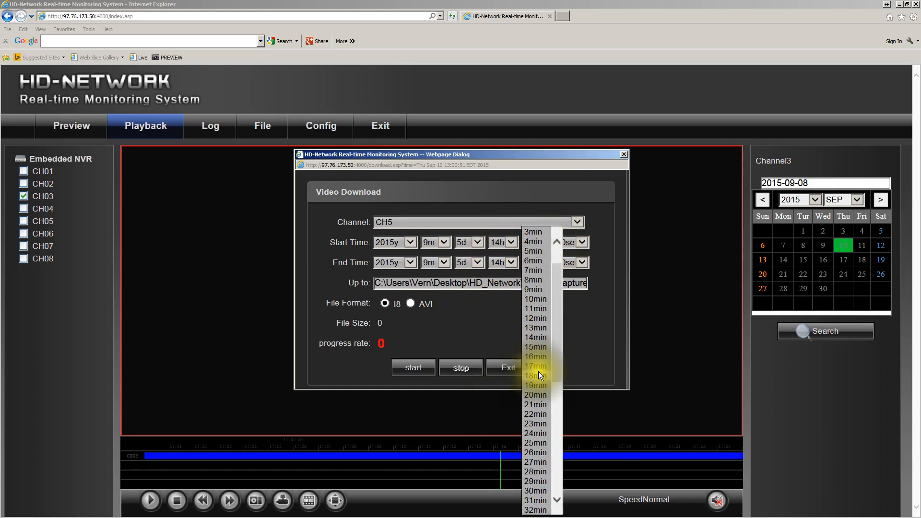
scroll(539, 372, down, 3)
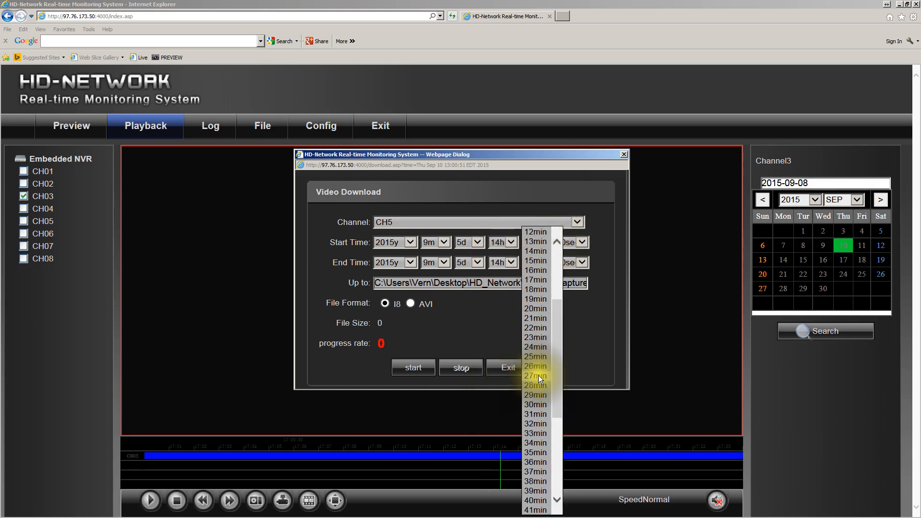
click(536, 402)
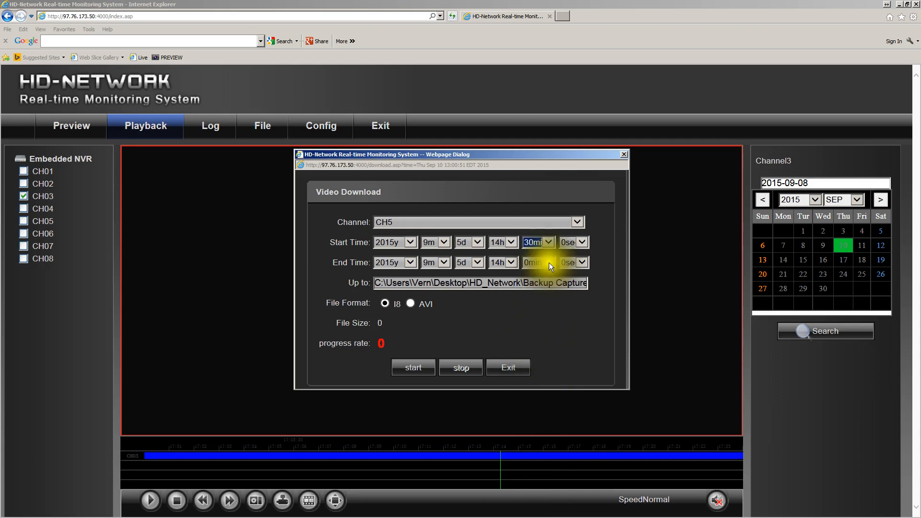
click(549, 263)
scroll(538, 370, down, 4)
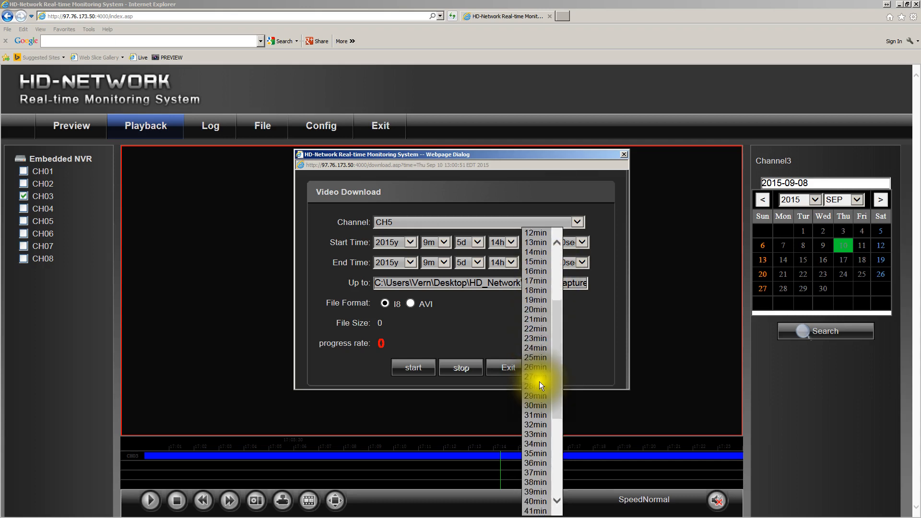
click(534, 415)
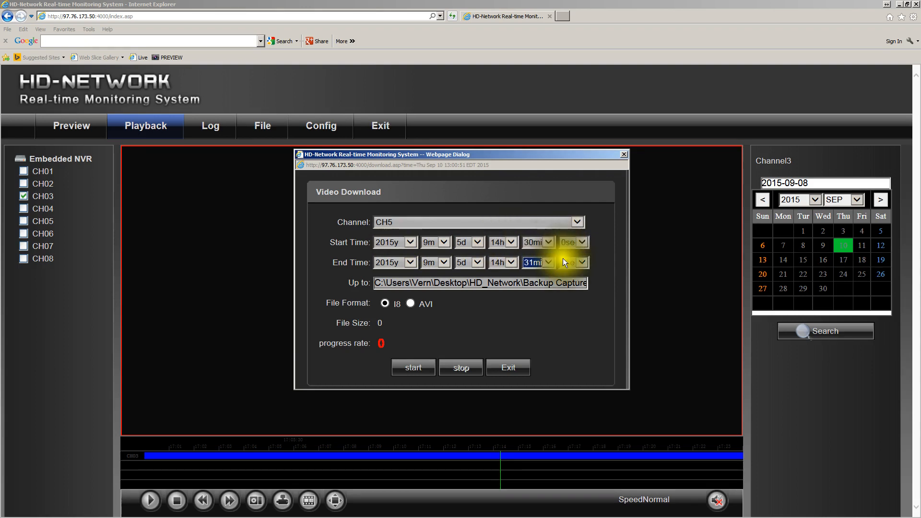
click(536, 264)
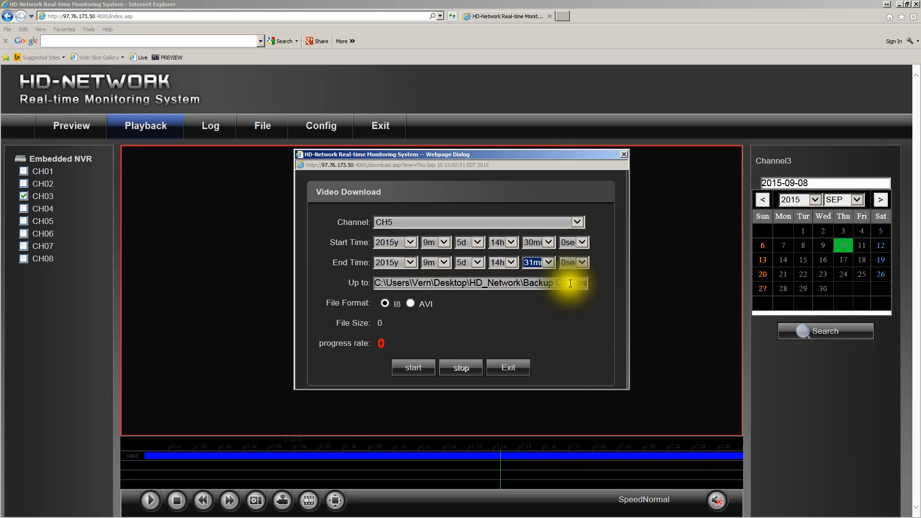
Choose AVI as the file format and start downloading the CH5 recording
click(410, 304)
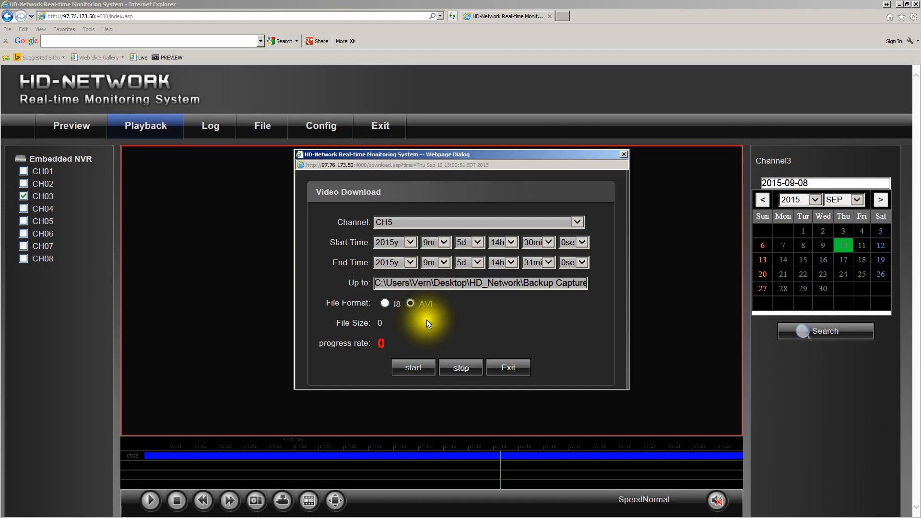
click(416, 368)
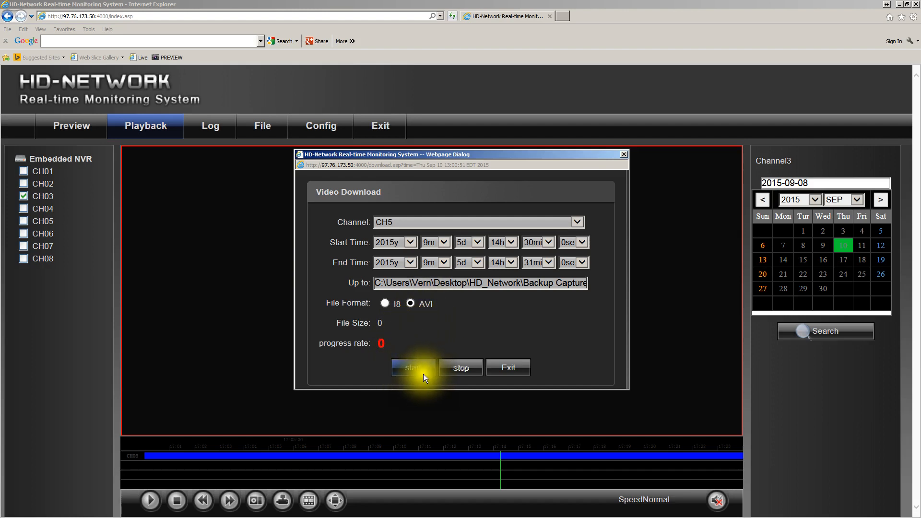
click(414, 367)
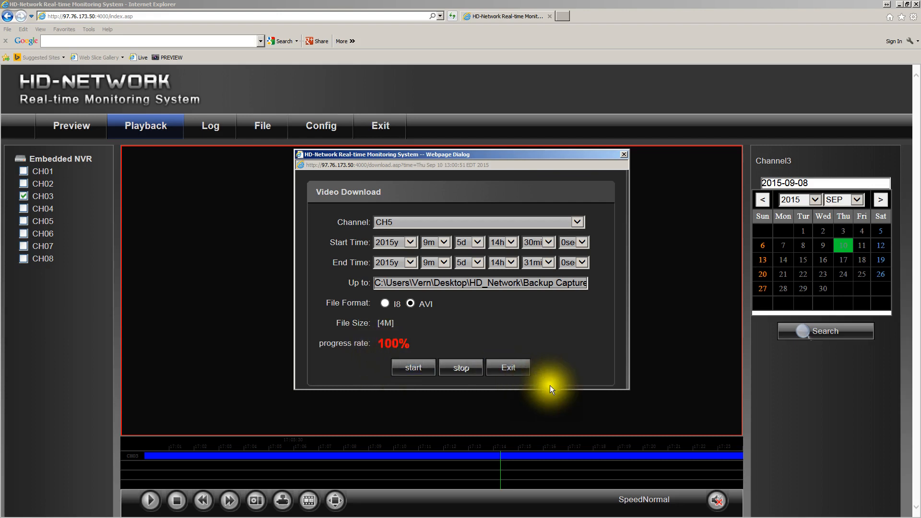
Exit the Video Download dialog and switch to the HD_Network folder on the desktop
click(512, 370)
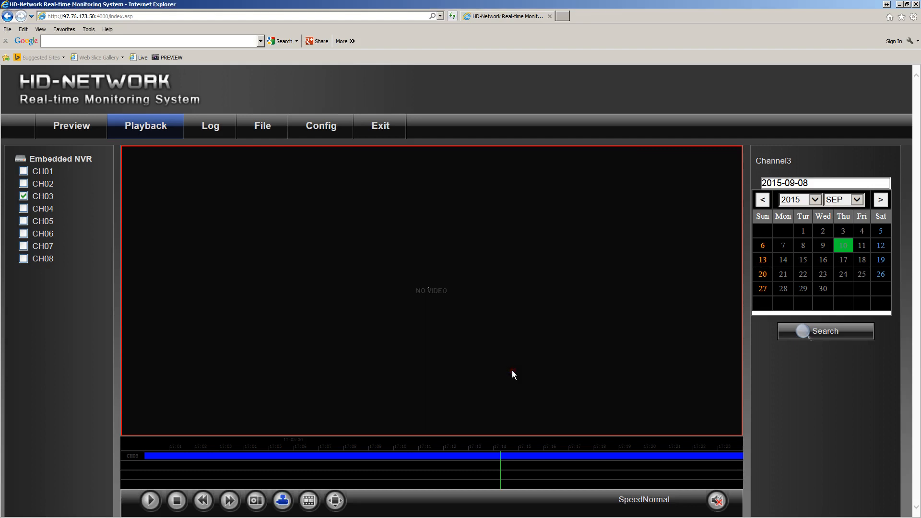
click(900, 5)
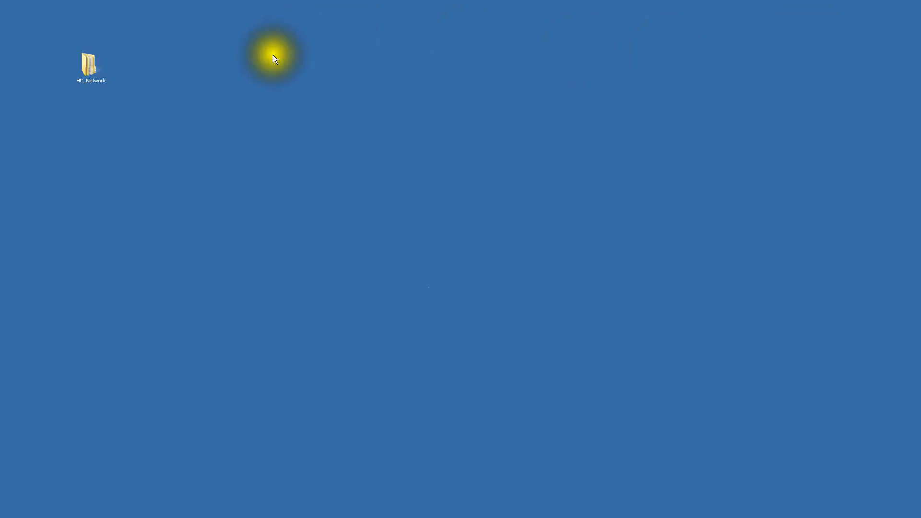
double_click(88, 69)
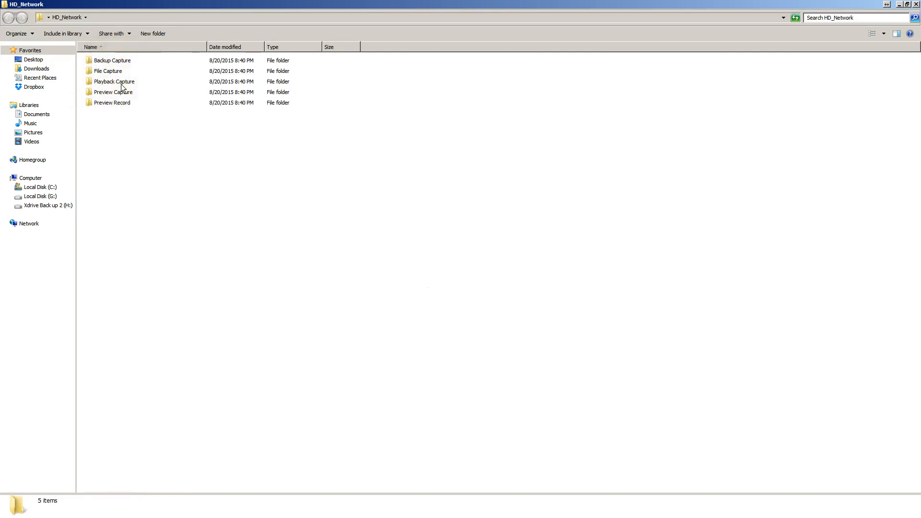
double_click(121, 85)
double_click(104, 59)
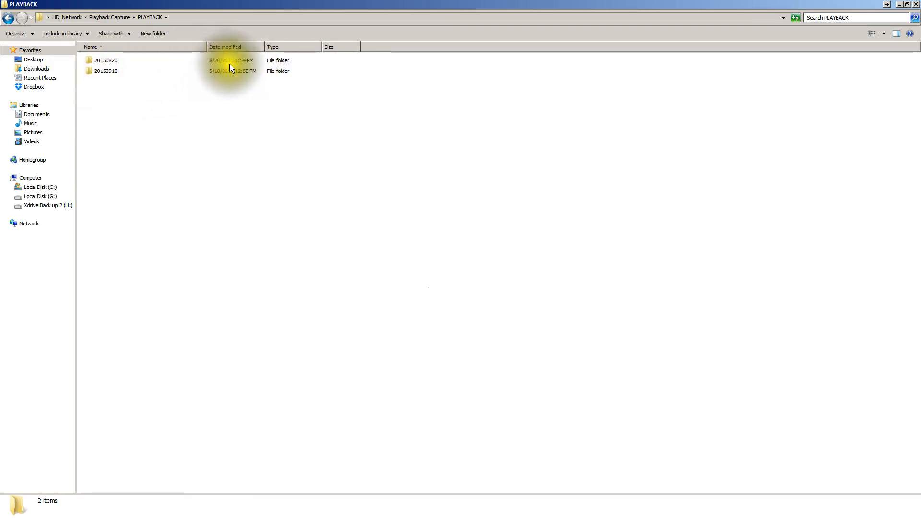
double_click(106, 73)
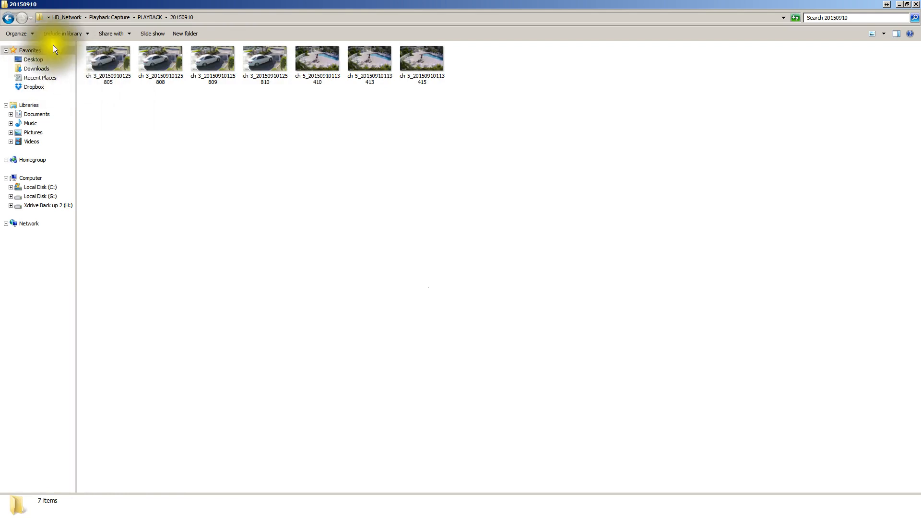
click(8, 18)
click(9, 18)
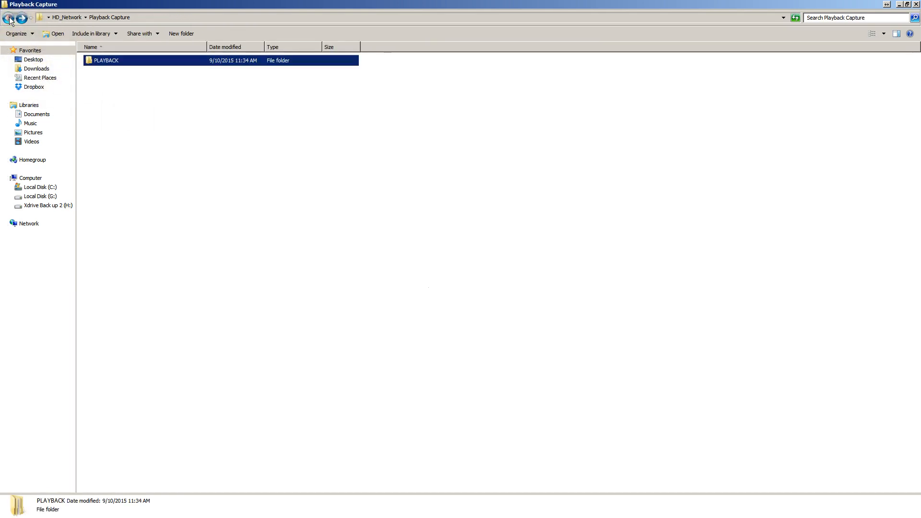
click(9, 18)
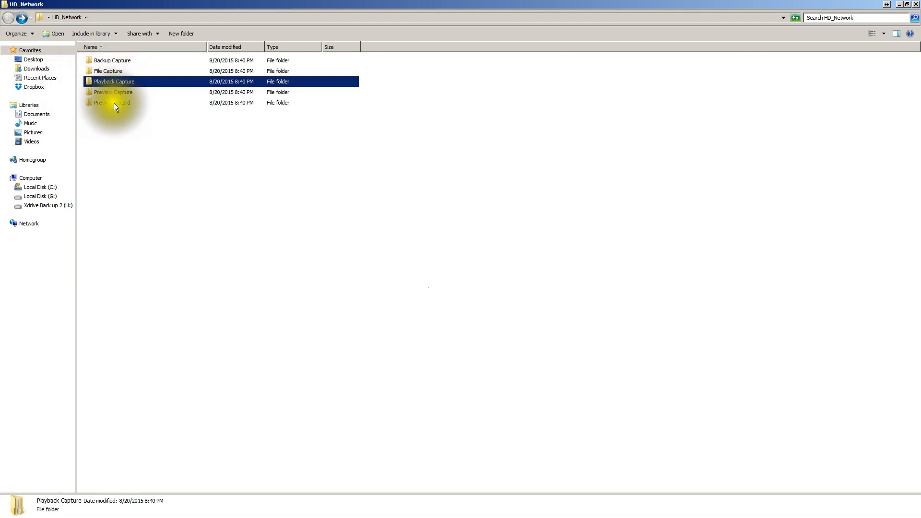
double_click(114, 61)
double_click(104, 59)
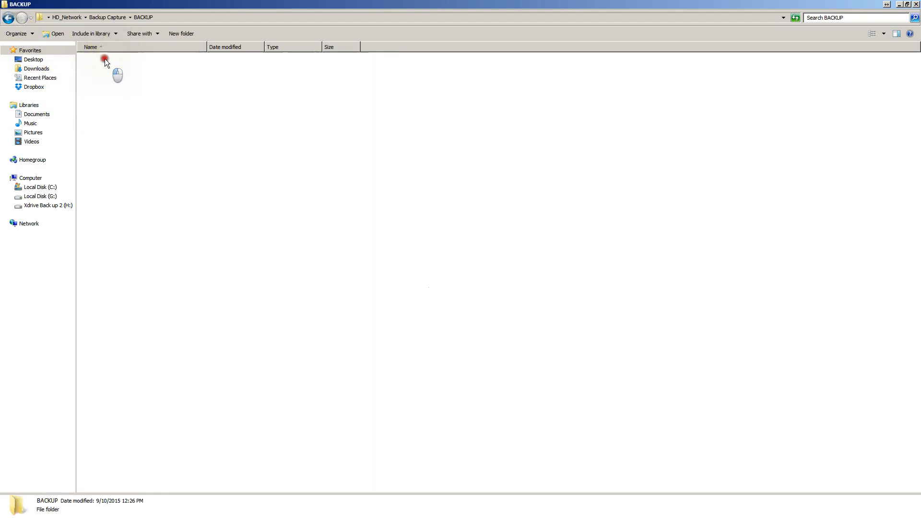
click(105, 59)
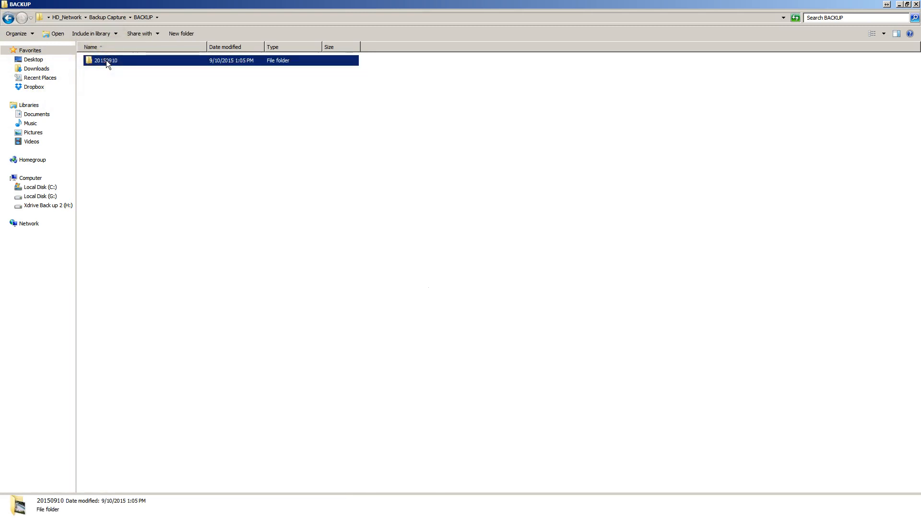
double_click(105, 60)
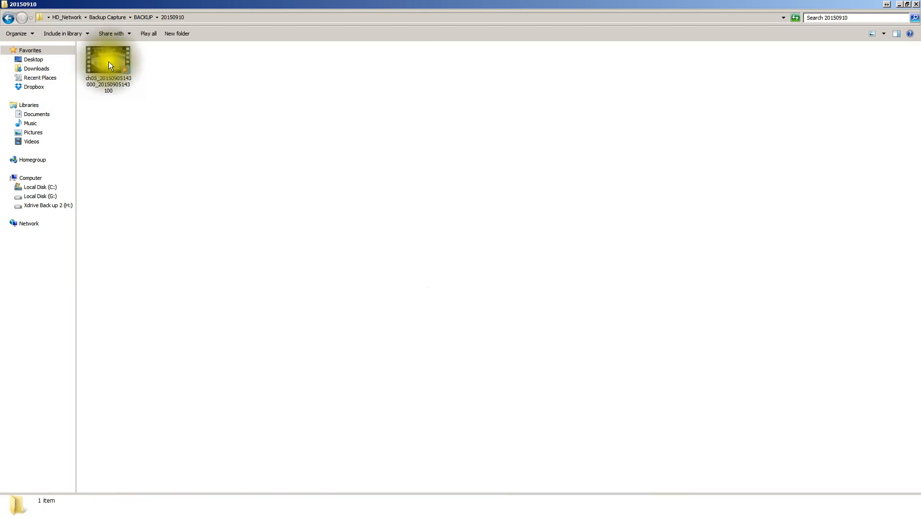
click(114, 62)
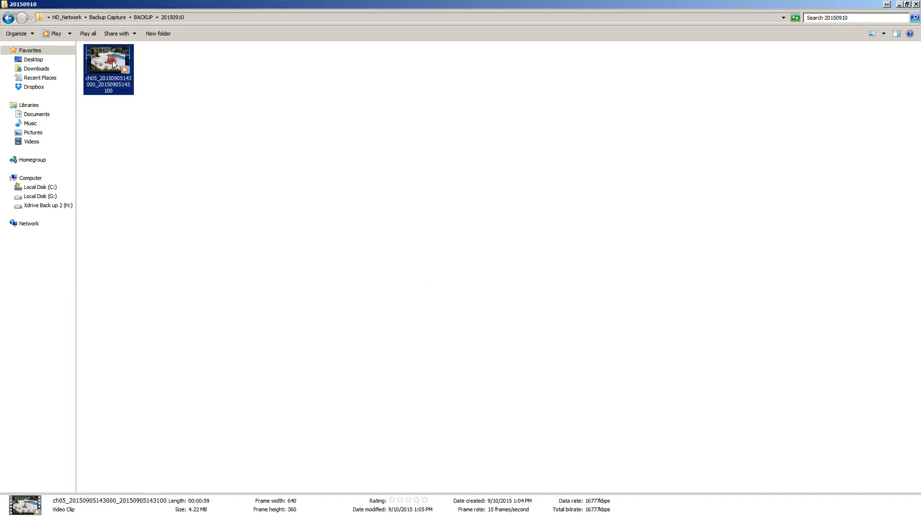
double_click(113, 60)
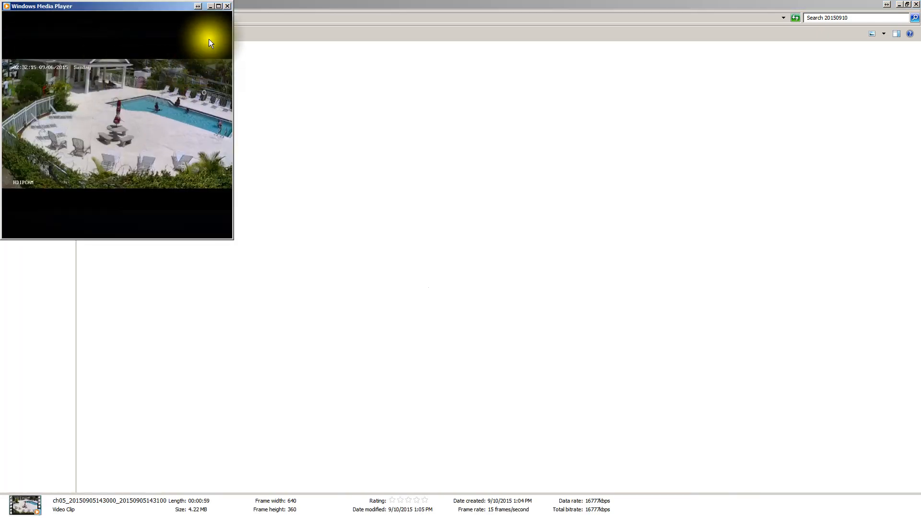
click(219, 6)
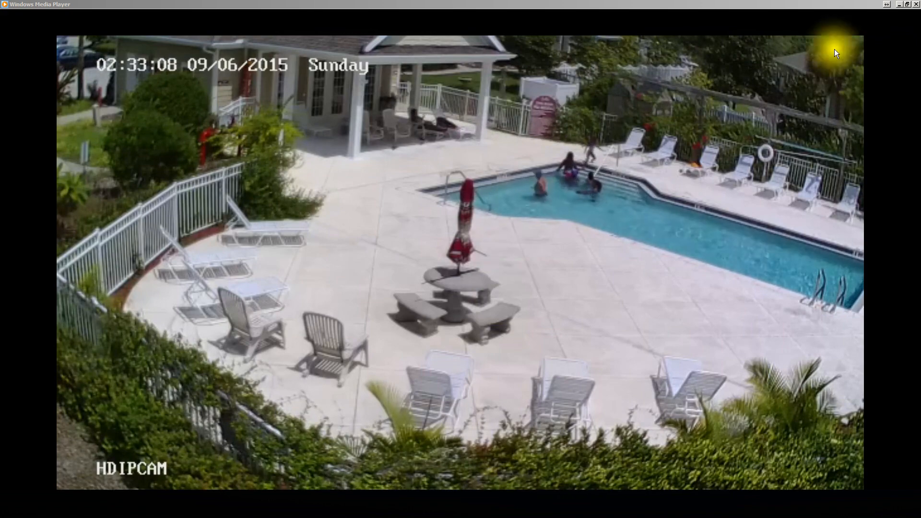
click(916, 4)
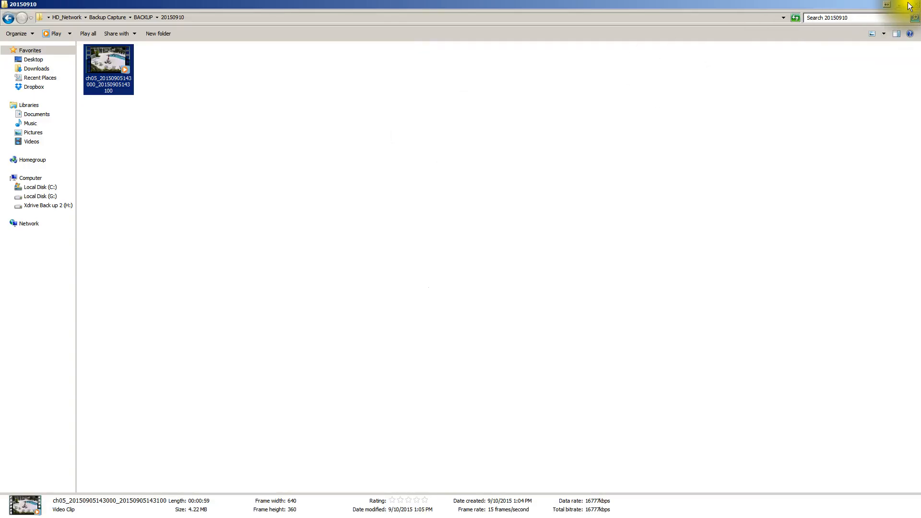
Close the 20150910 folder, return to the browser's Playback page and open the Video Download dialog
click(916, 5)
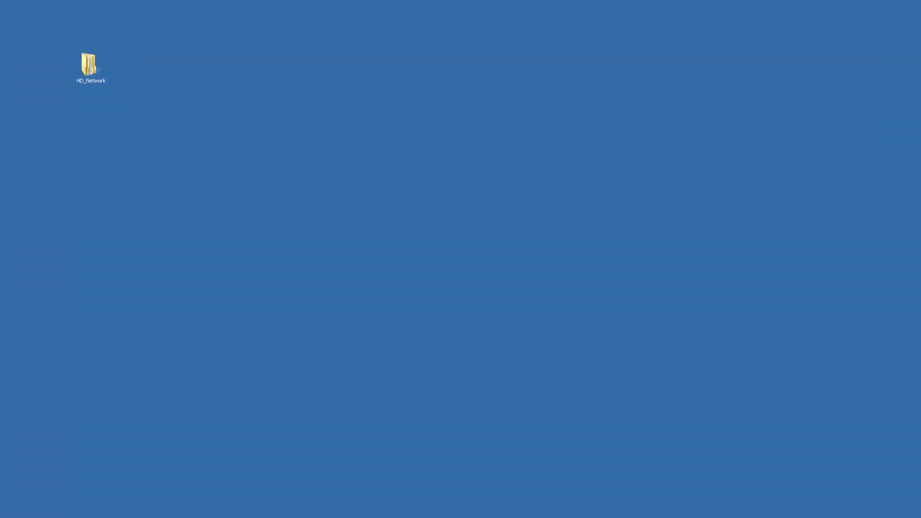
click(91, 517)
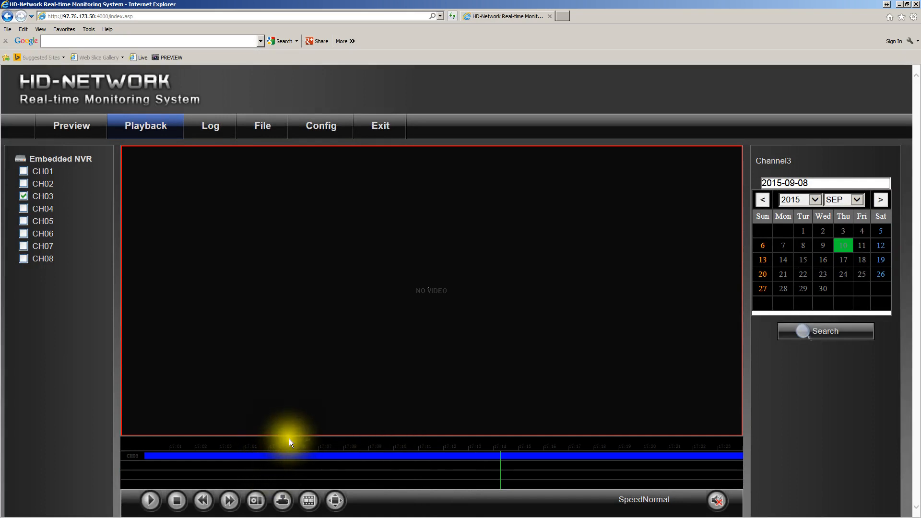
click(282, 501)
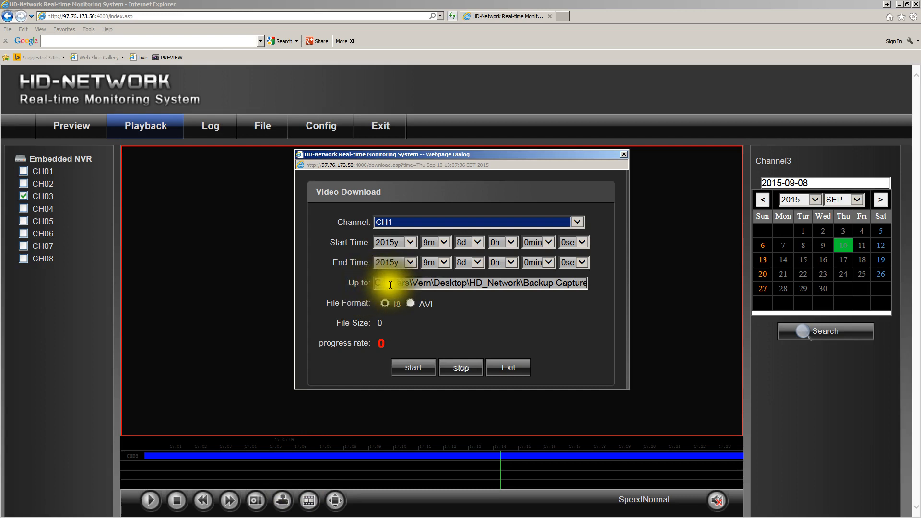
Exit the Video Download dialog and deselect channel CH03 on the Playback page
click(485, 284)
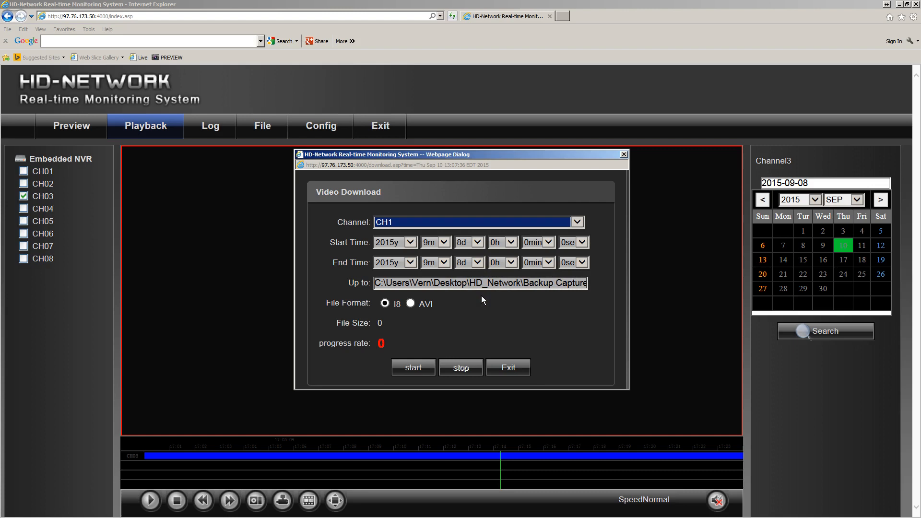
click(502, 367)
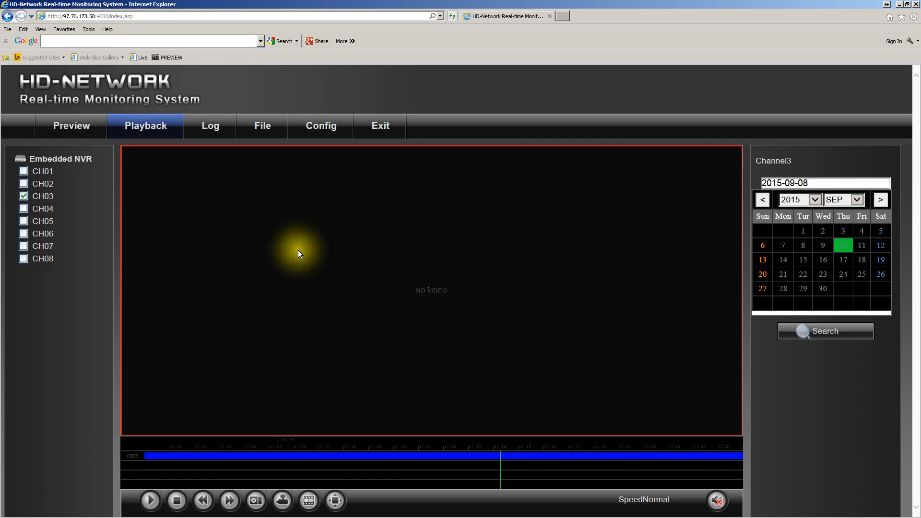
click(23, 196)
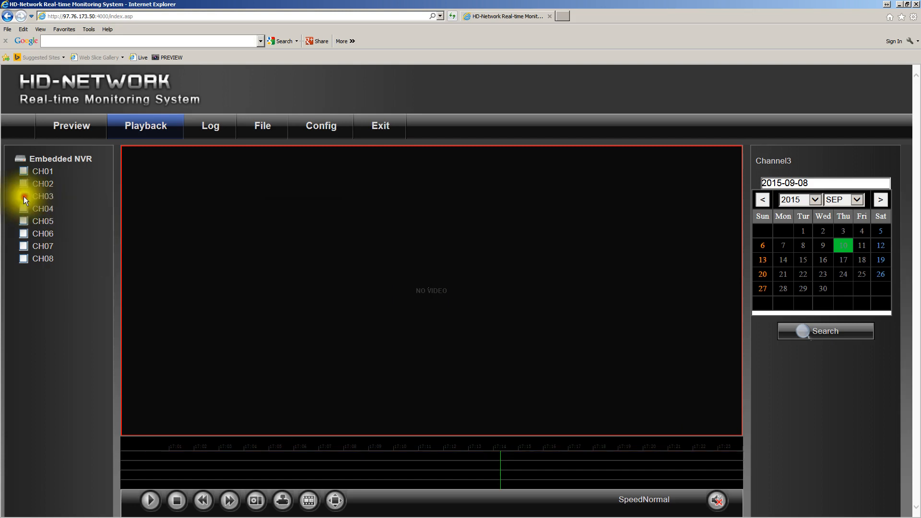
Open the Local Setting page under System Management in the device configuration
click(321, 129)
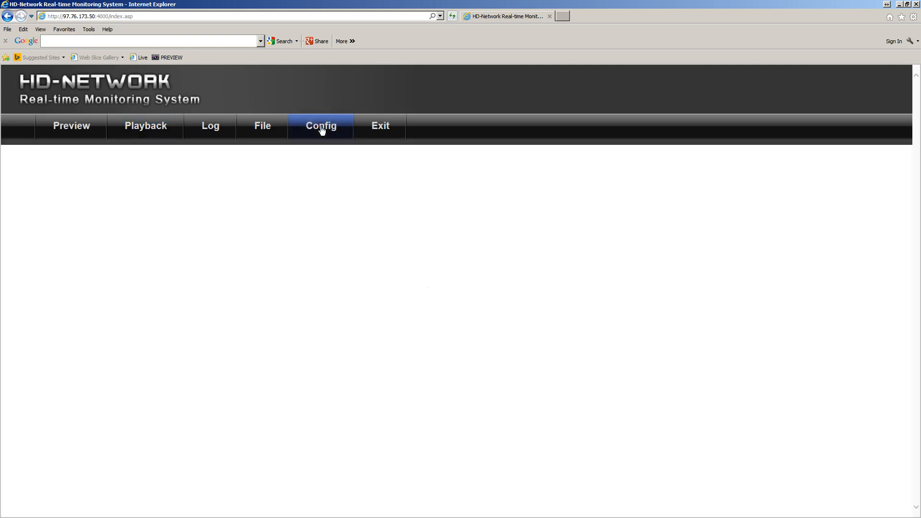
click(321, 130)
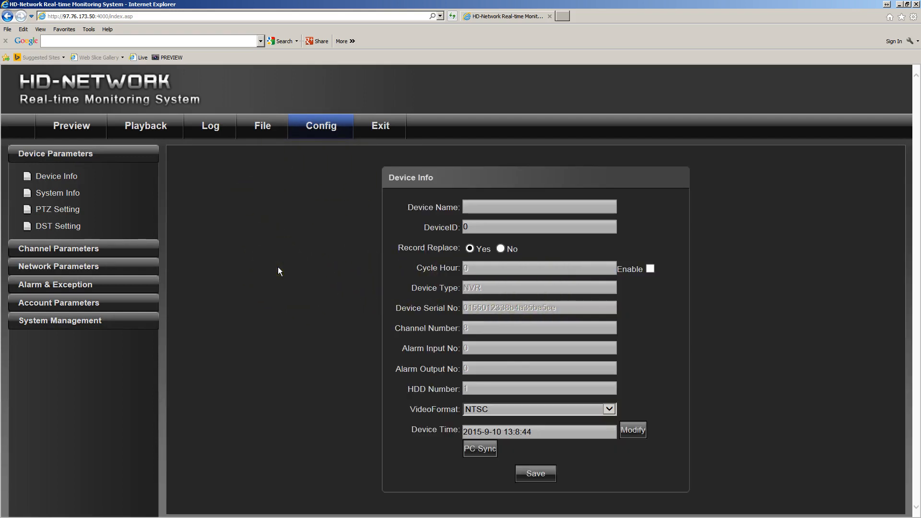
click(48, 322)
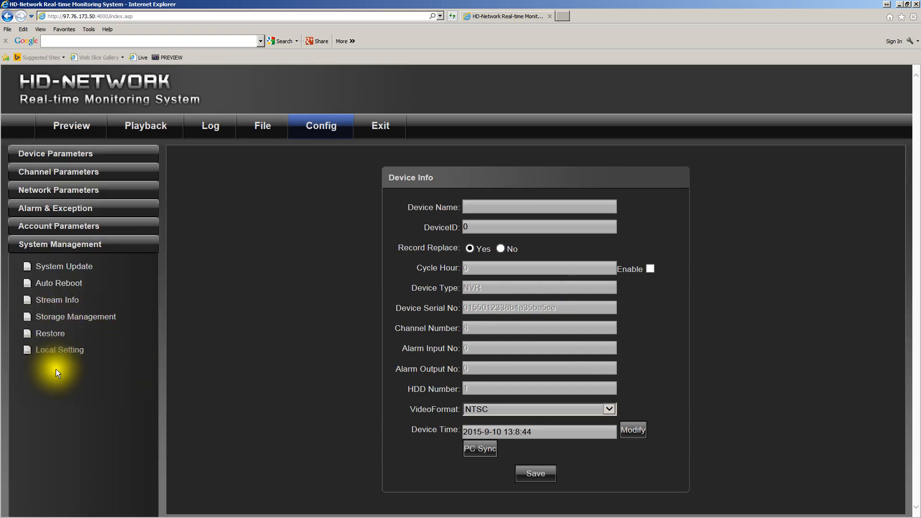
click(53, 354)
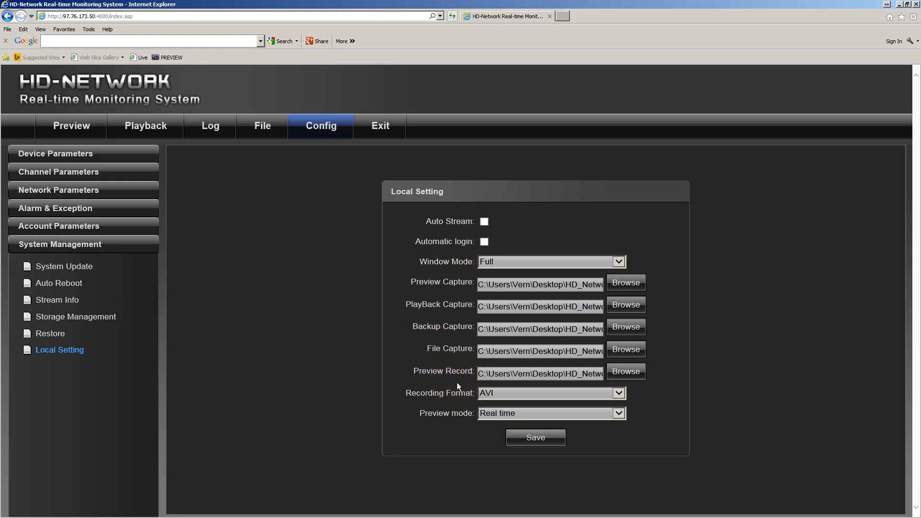
Switch to the desktop and review the subfolders inside the HD_Network folder before closing it
click(900, 8)
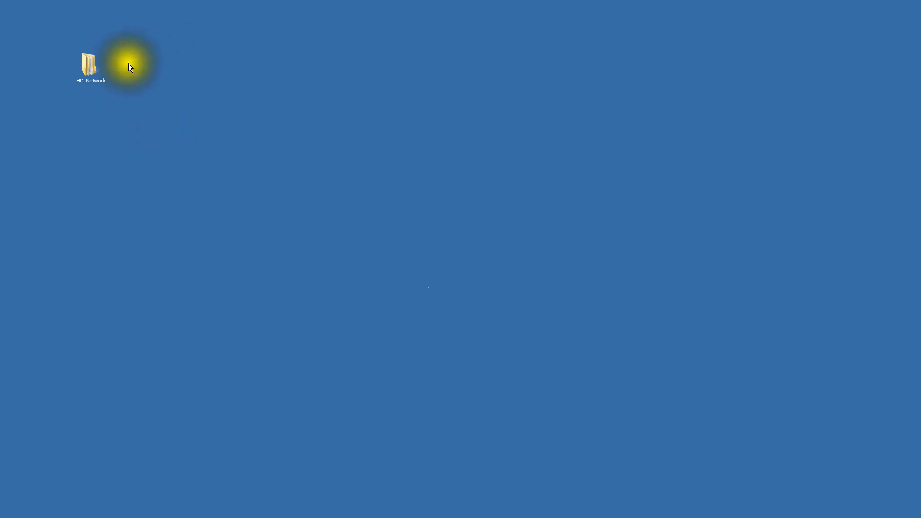
double_click(87, 61)
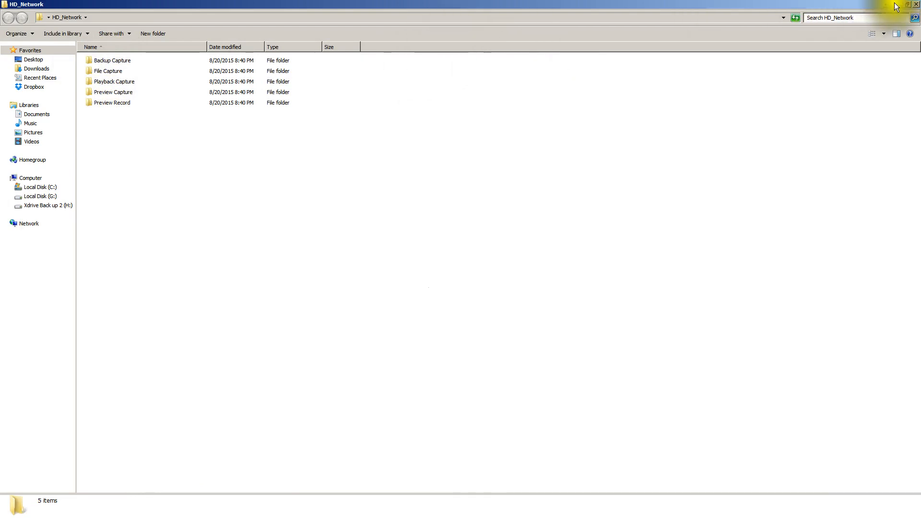
click(916, 6)
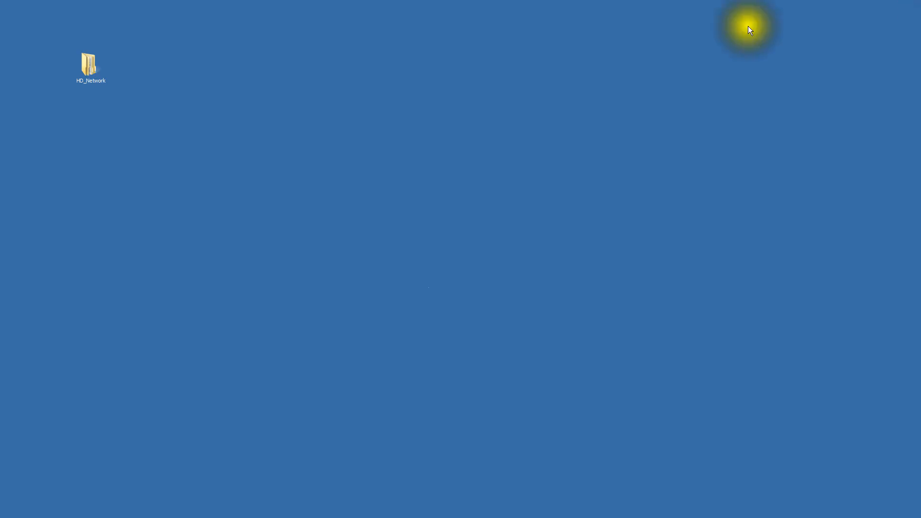
Create a new folder on the desktop and name it HD-net
click(175, 73)
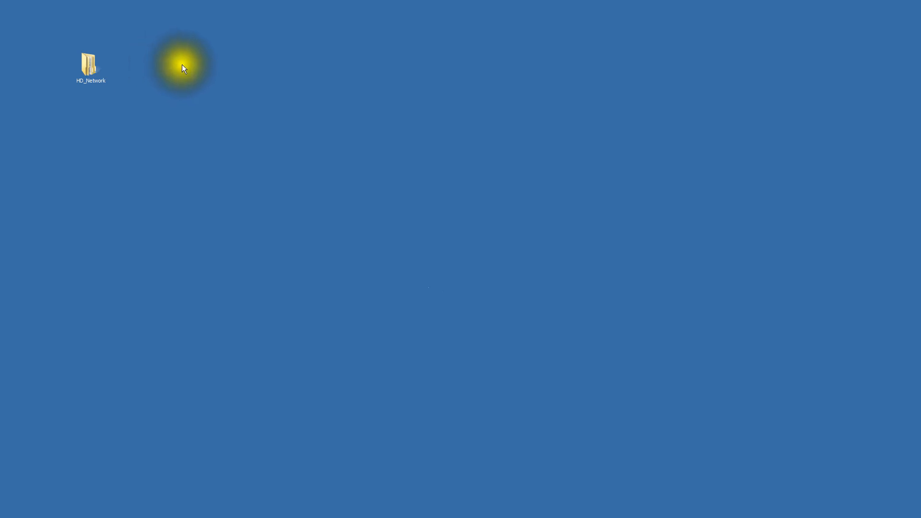
click(173, 56)
right_click(173, 56)
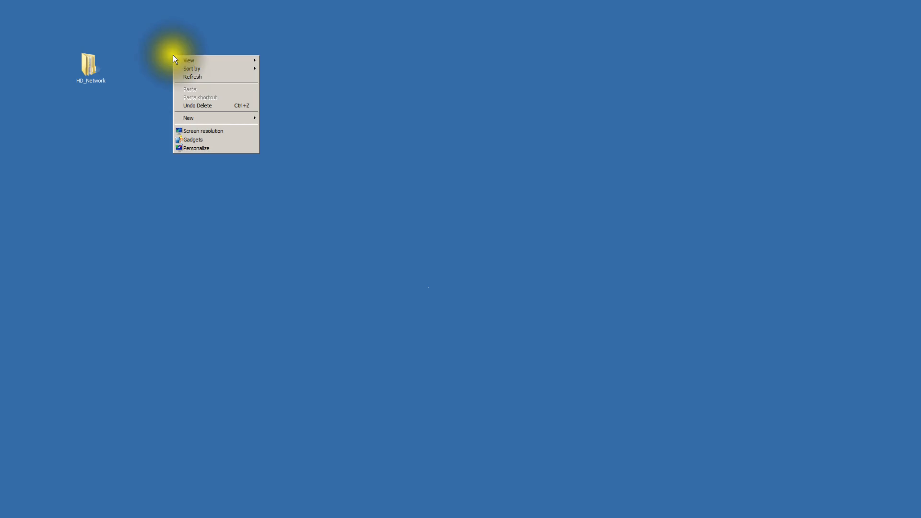
mouse_move(224, 117)
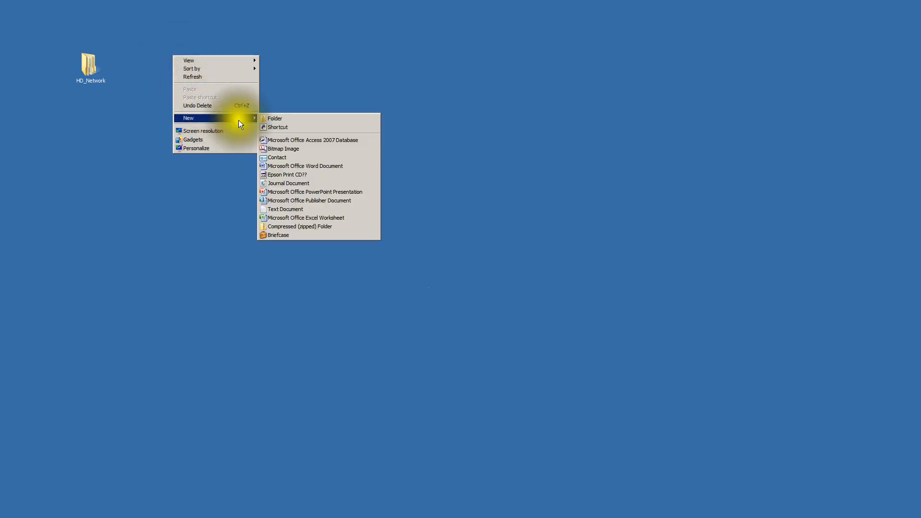
click(272, 119)
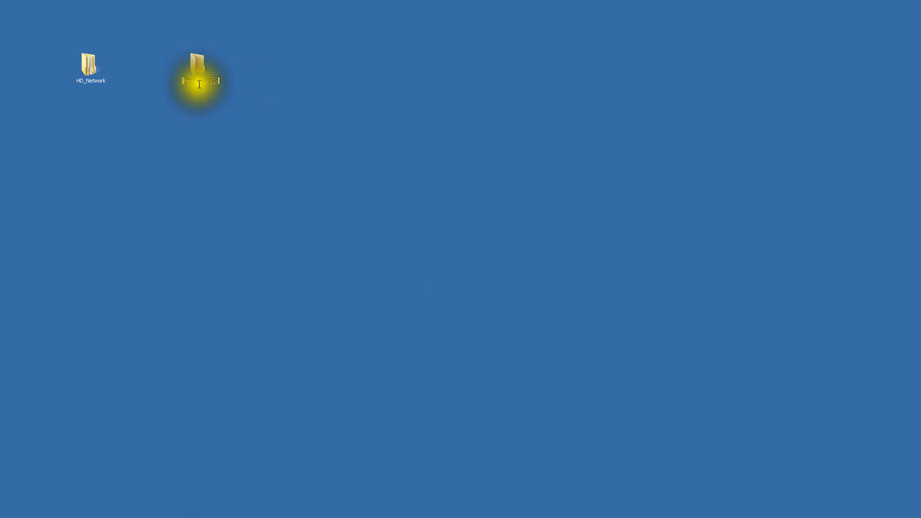
click(206, 104)
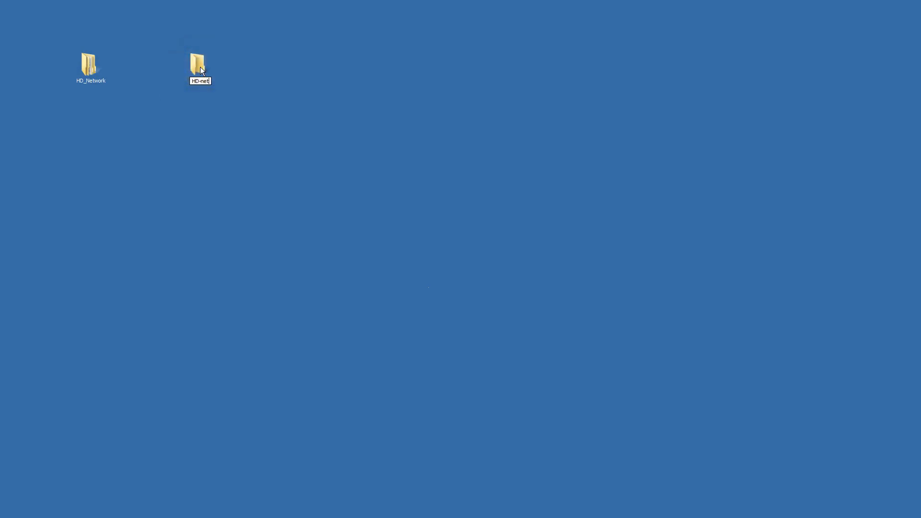
click(206, 98)
Open the HD-net folder and create a subfolder named Preview Capture in it
double_click(198, 64)
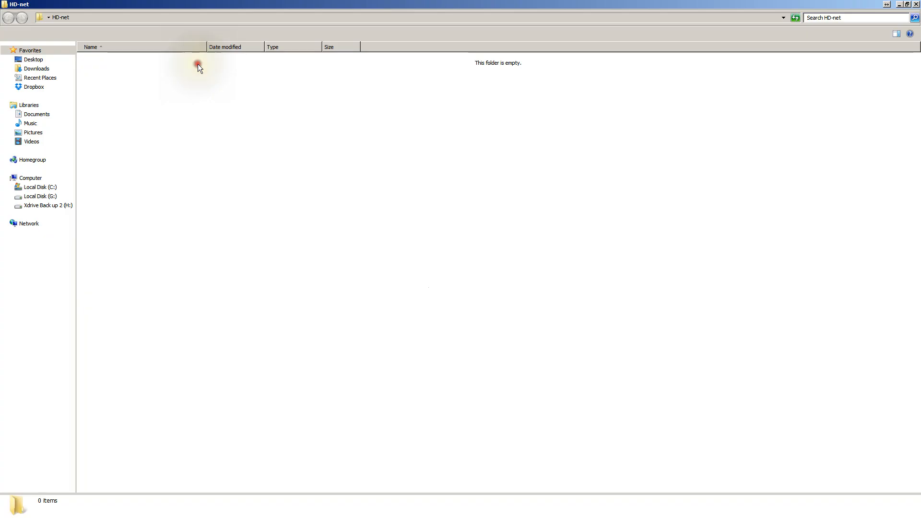
right_click(148, 82)
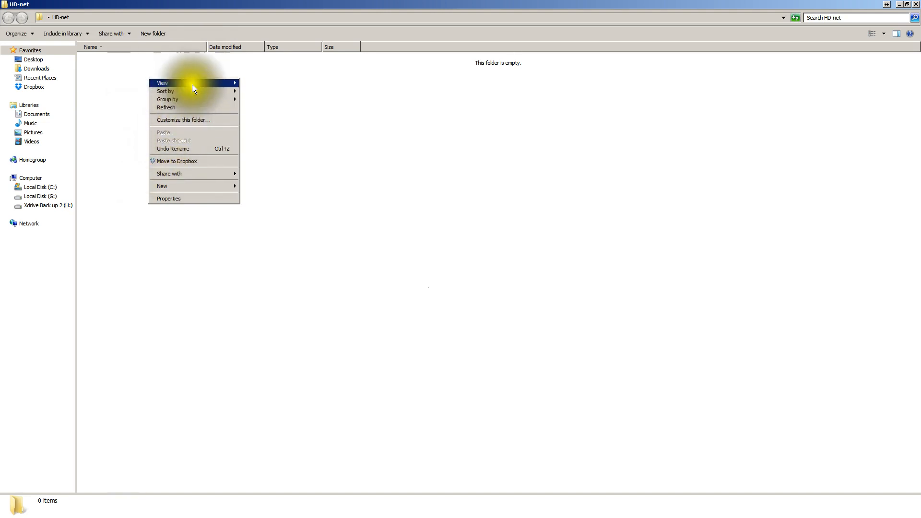
mouse_move(212, 82)
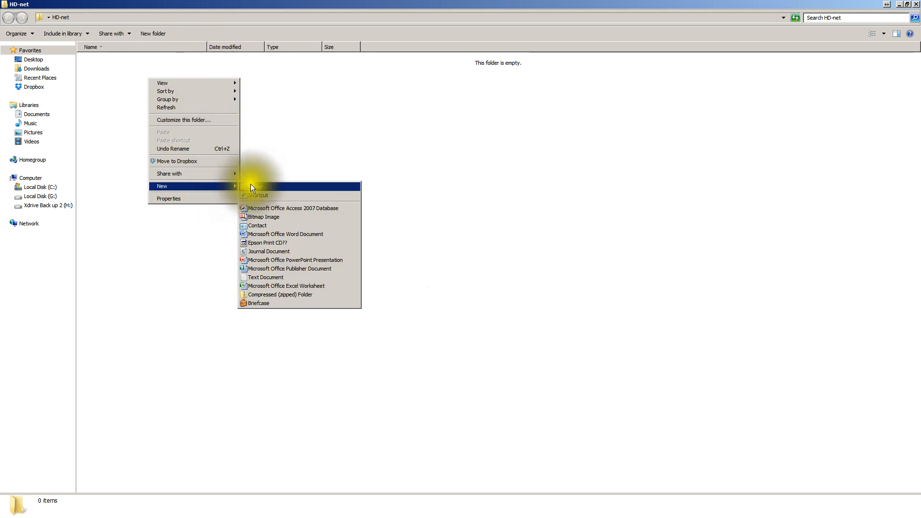
click(250, 183)
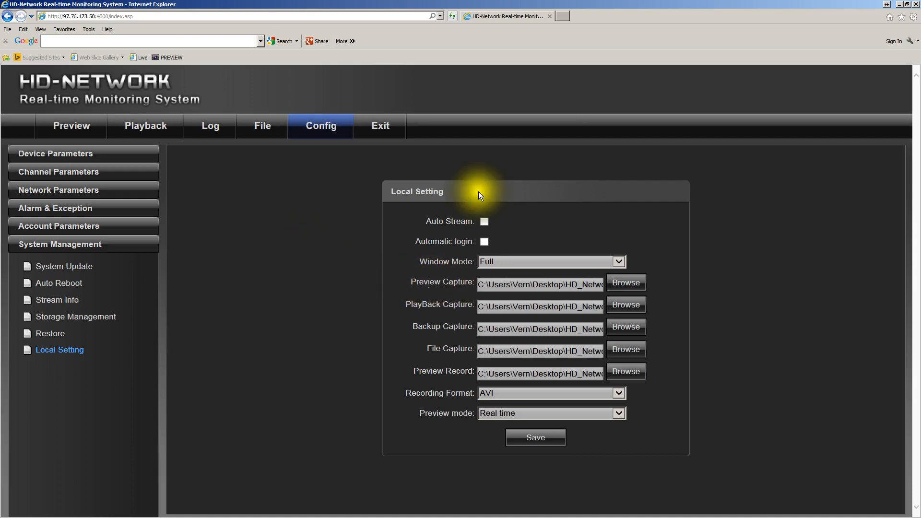
click(897, 8)
click(102, 62)
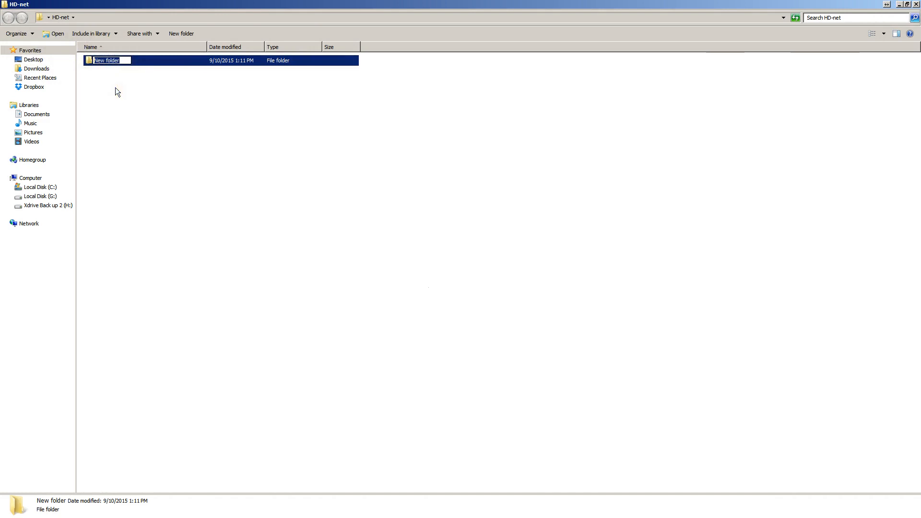
text(Preview Capture)
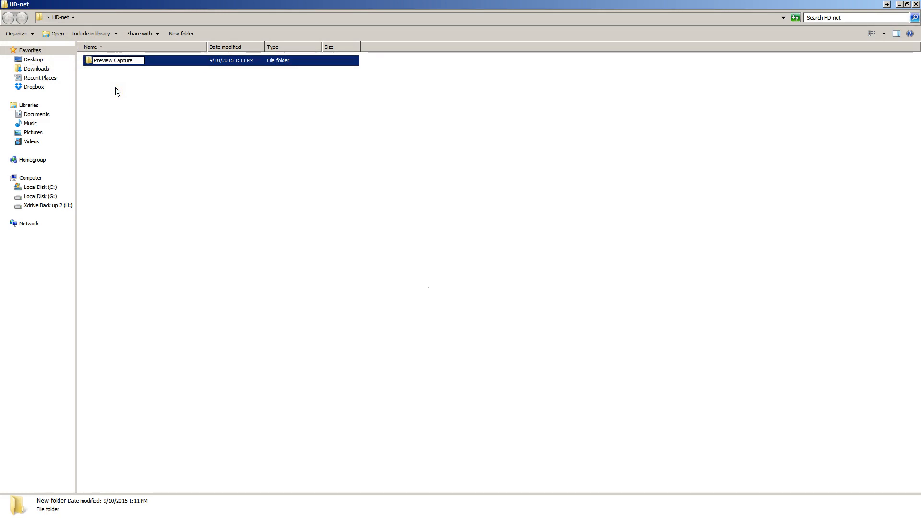
click(116, 88)
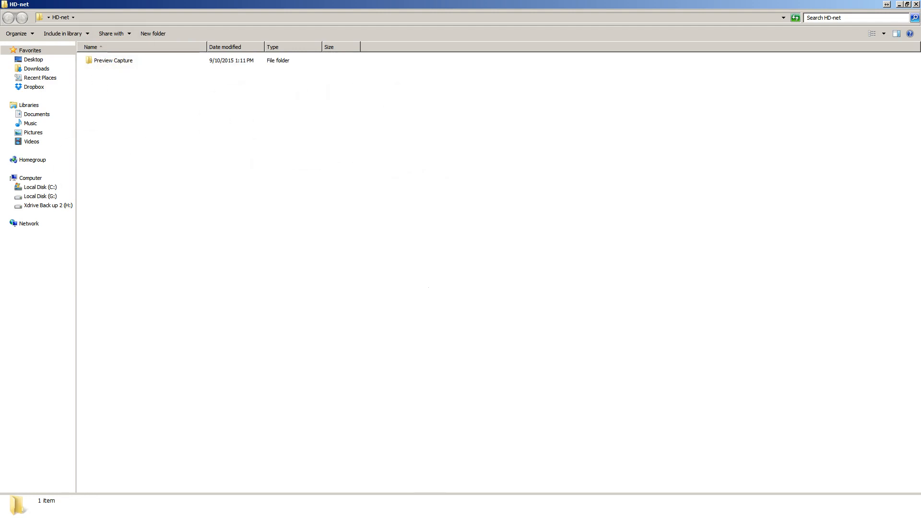
Return to the browser's Local Setting page and set the Preview Capture path to the Preview Capture folder inside HD-net on the desktop
key(alt+Tab)
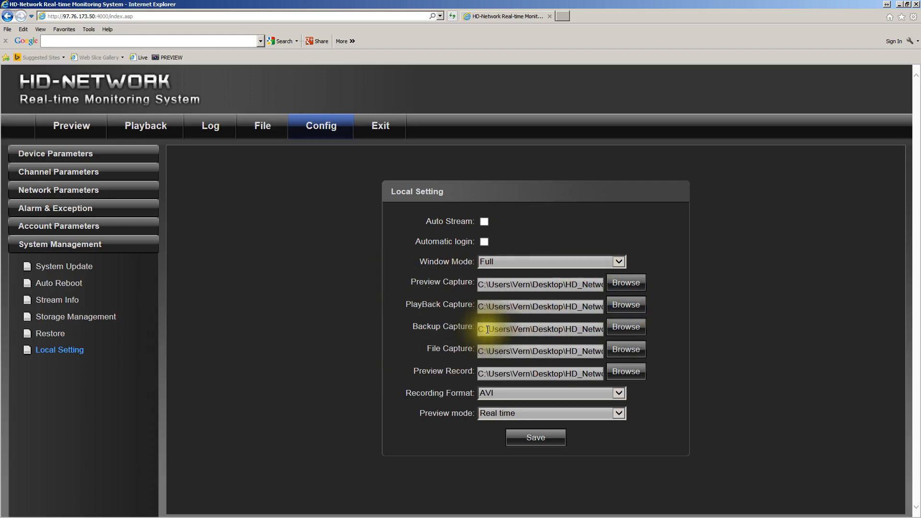
click(634, 286)
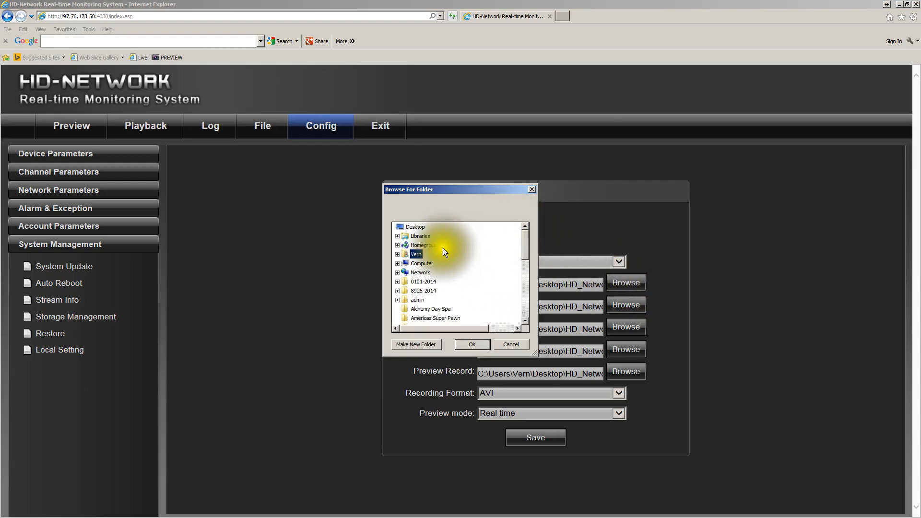
click(415, 227)
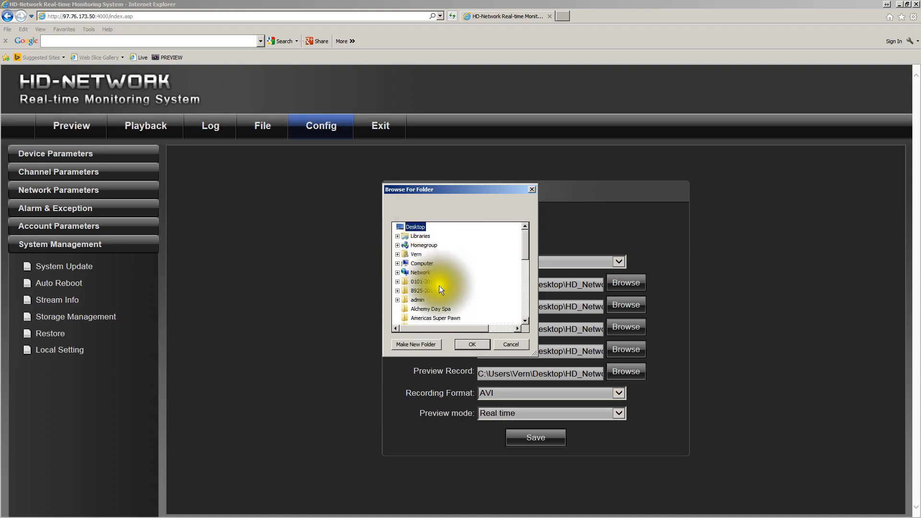
scroll(445, 283, down, 1)
scroll(445, 282, down, 2)
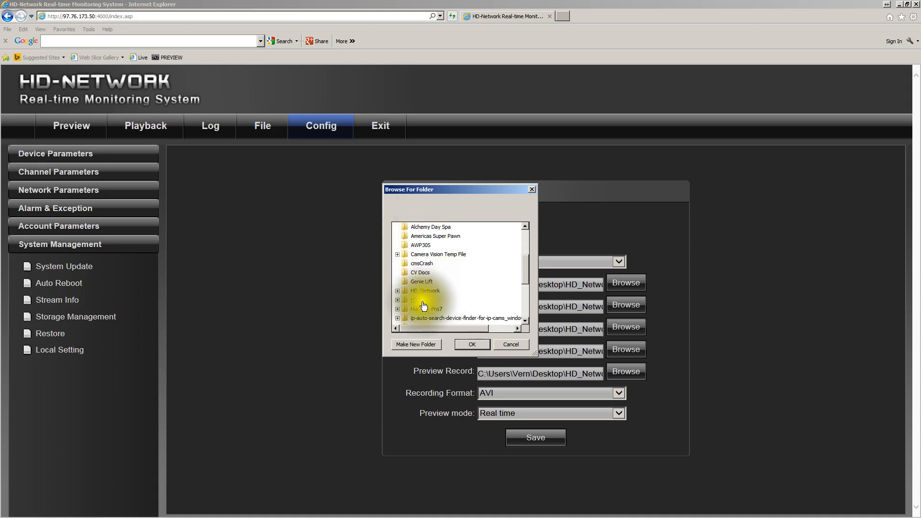
click(397, 299)
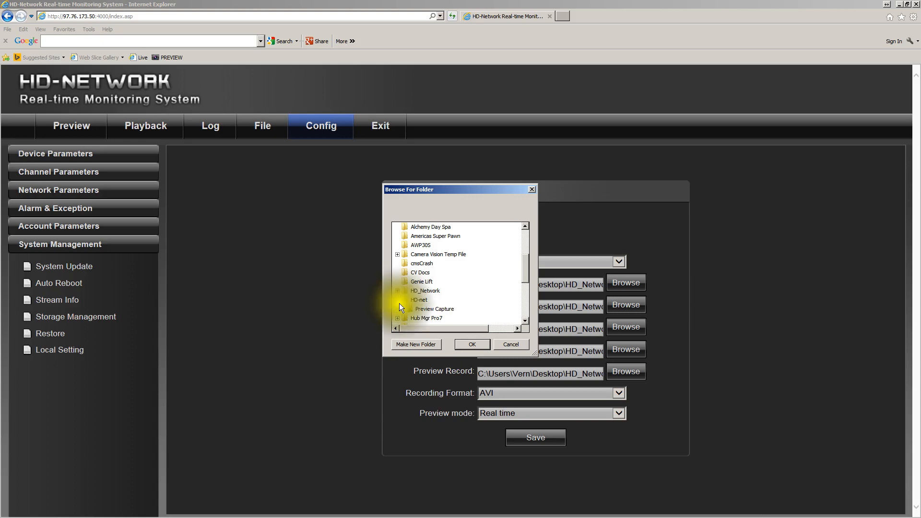
click(425, 309)
click(467, 342)
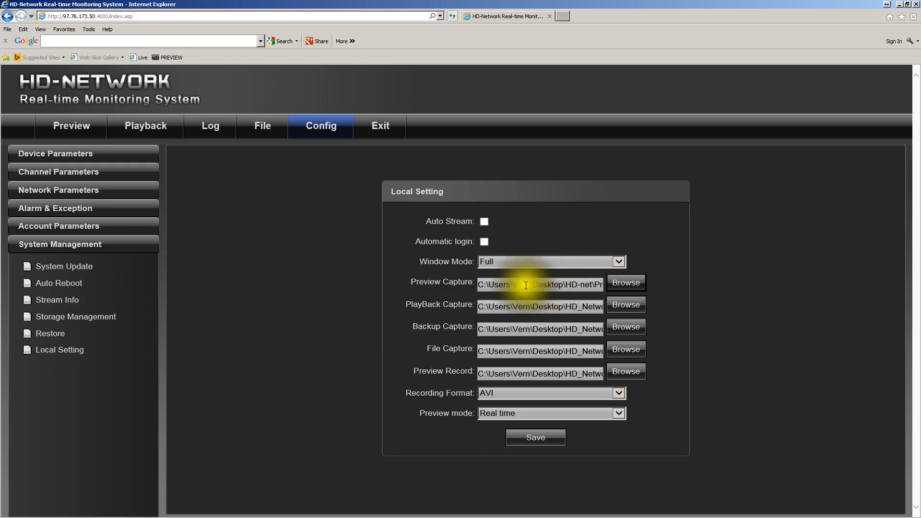
Set the Preview Capture path to the Preview Capture folder inside HD_Network on the desktop
click(622, 284)
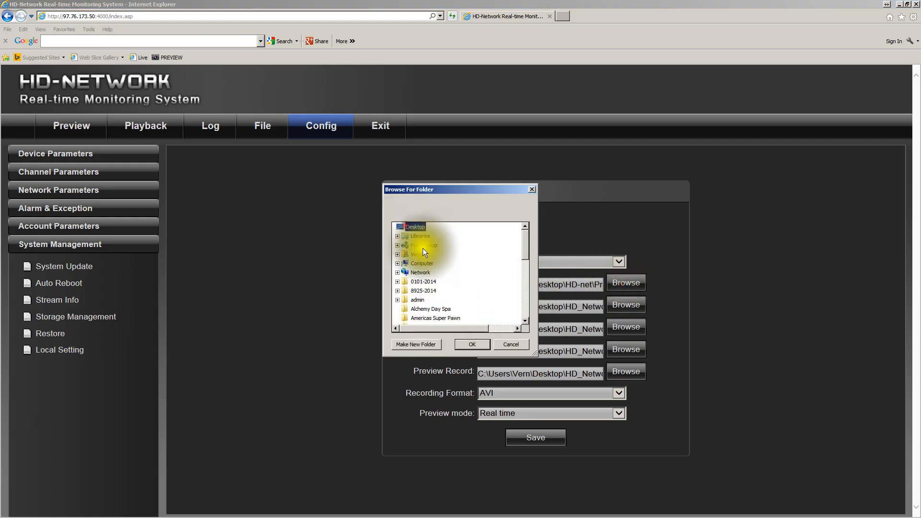
scroll(439, 275, down, 5)
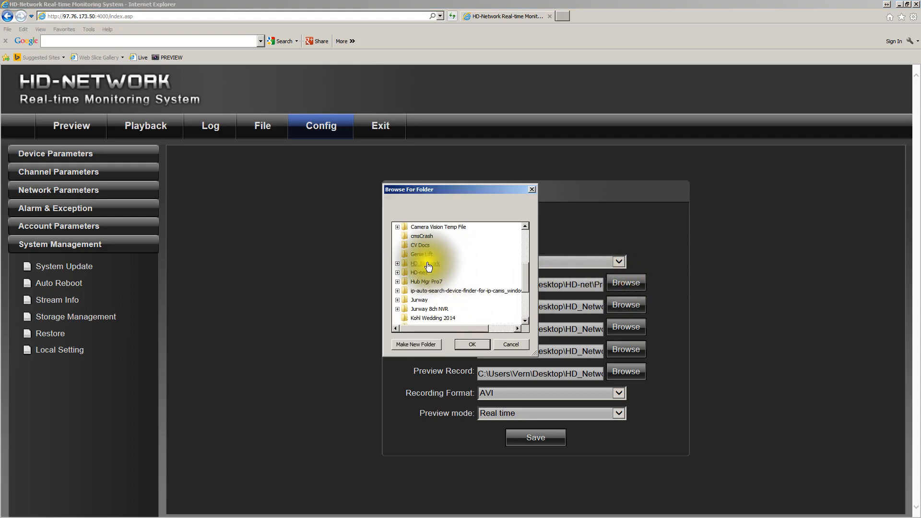
click(397, 264)
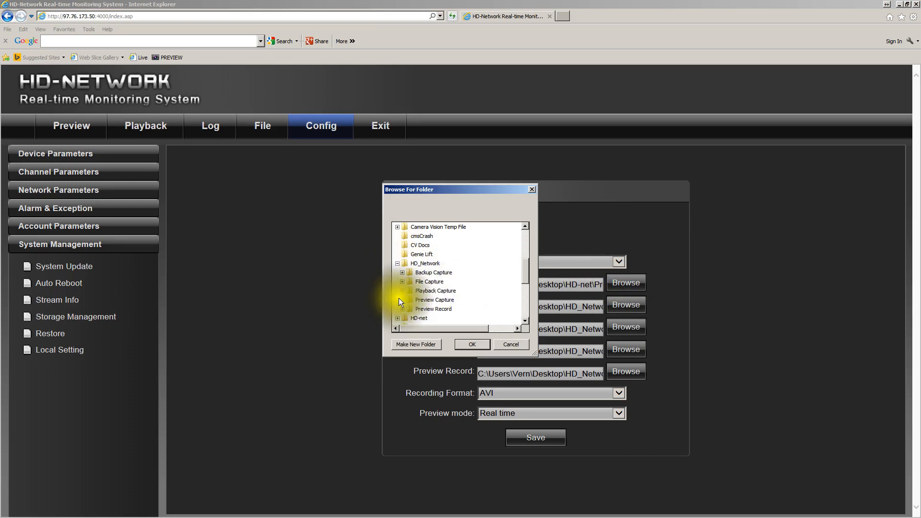
click(422, 302)
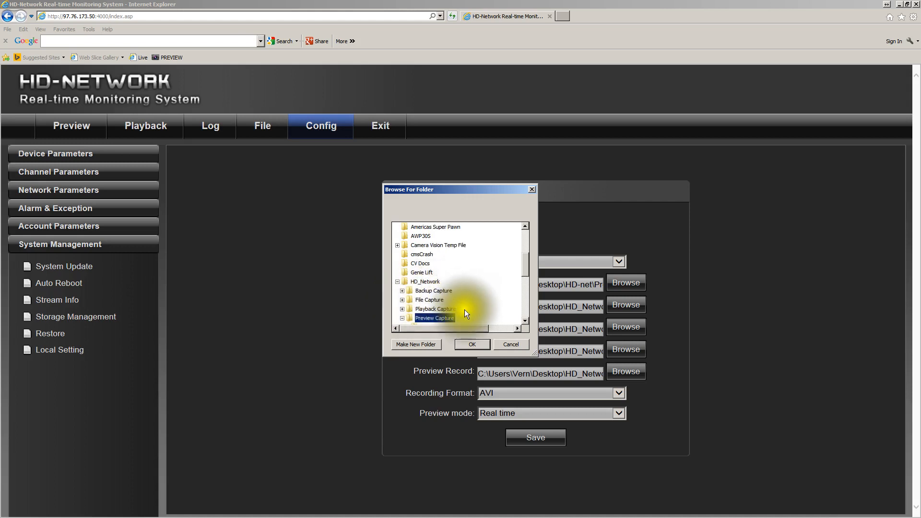
click(472, 344)
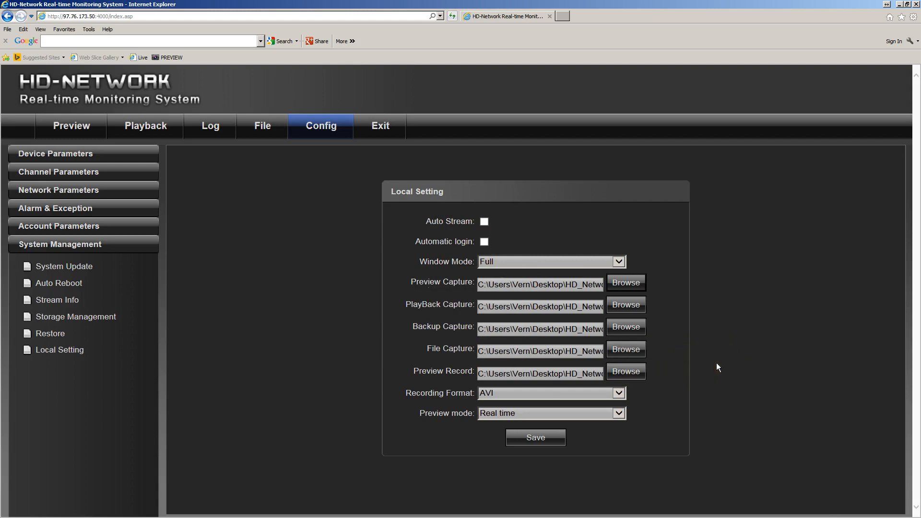
click(633, 283)
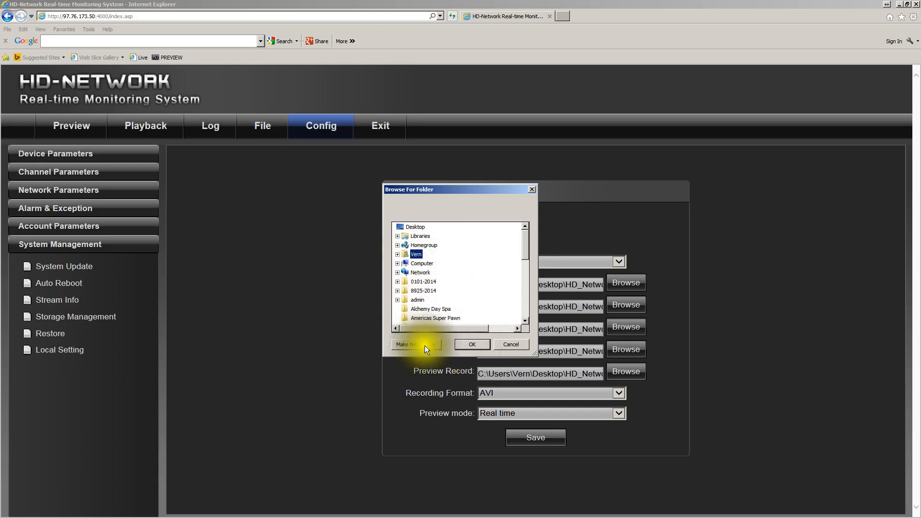
click(510, 346)
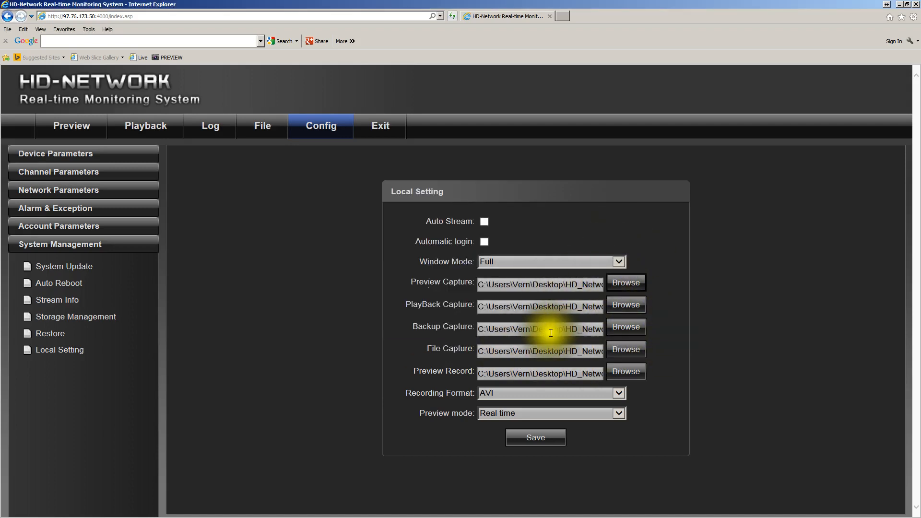
Save the capture, backup and recording folder paths on the Local Setting page
click(535, 436)
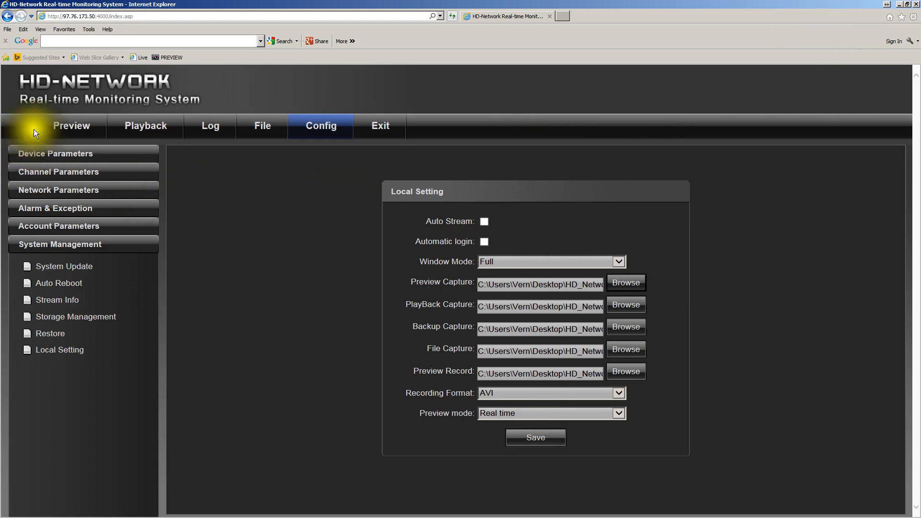
Open the Playback page and examine the capture and backup controls below its video area
click(65, 127)
click(139, 128)
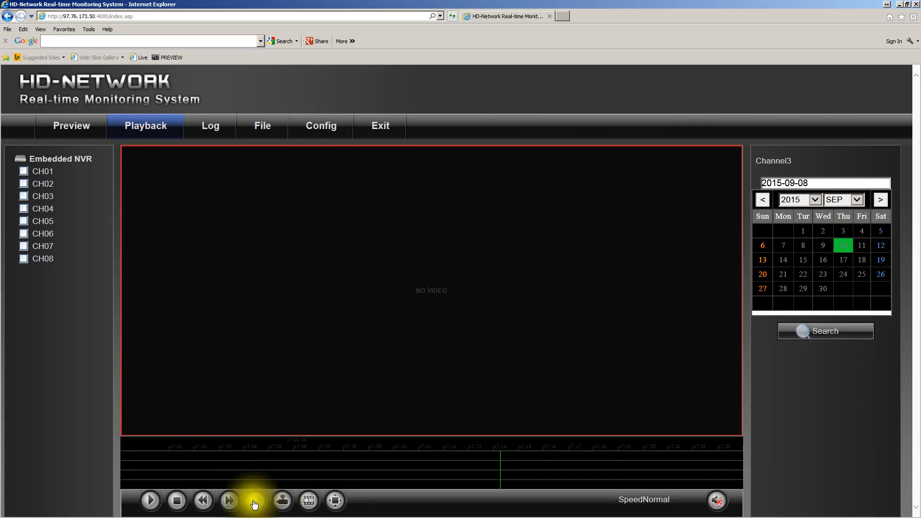
click(283, 501)
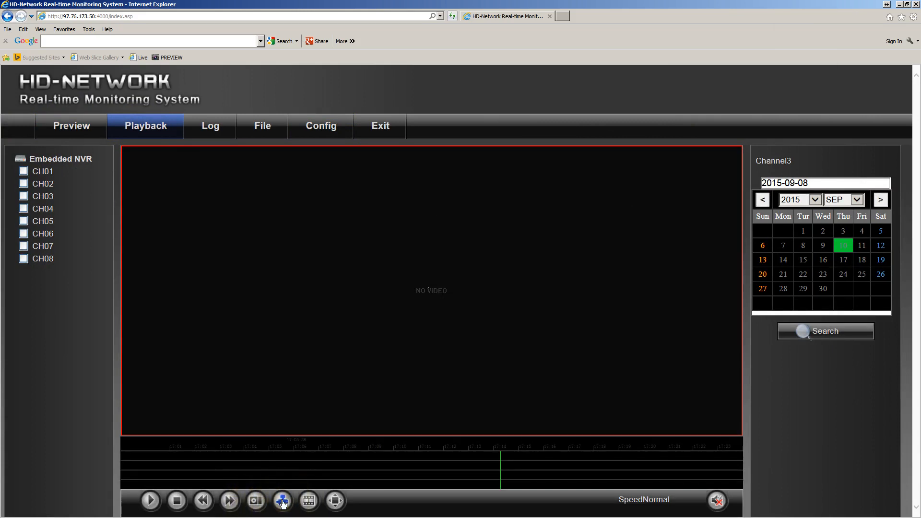
click(289, 375)
Start the CH01 live stream on the Preview page and enlarge its picture to fill the viewing area
click(75, 126)
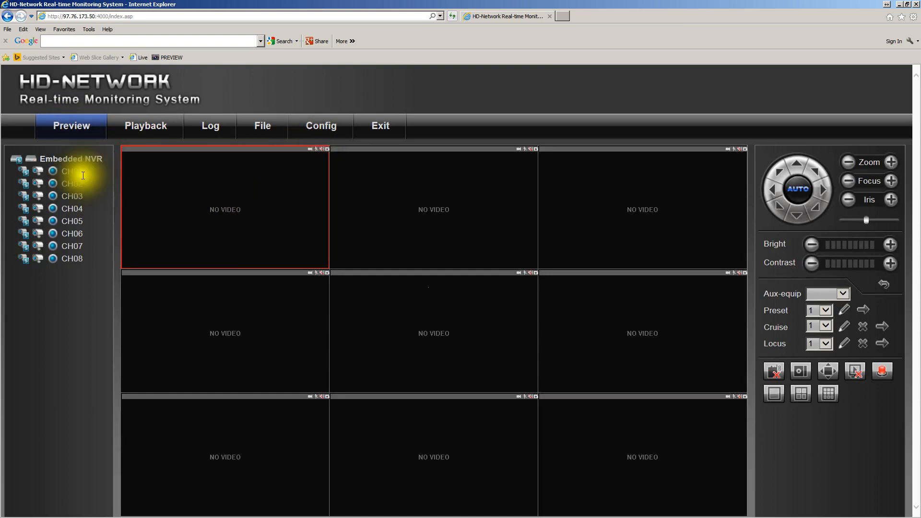
click(24, 172)
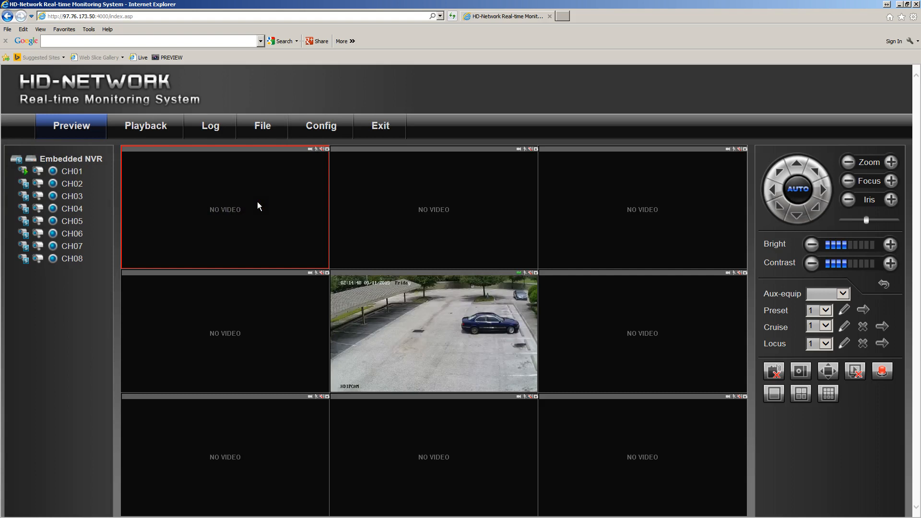
click(453, 336)
double_click(439, 330)
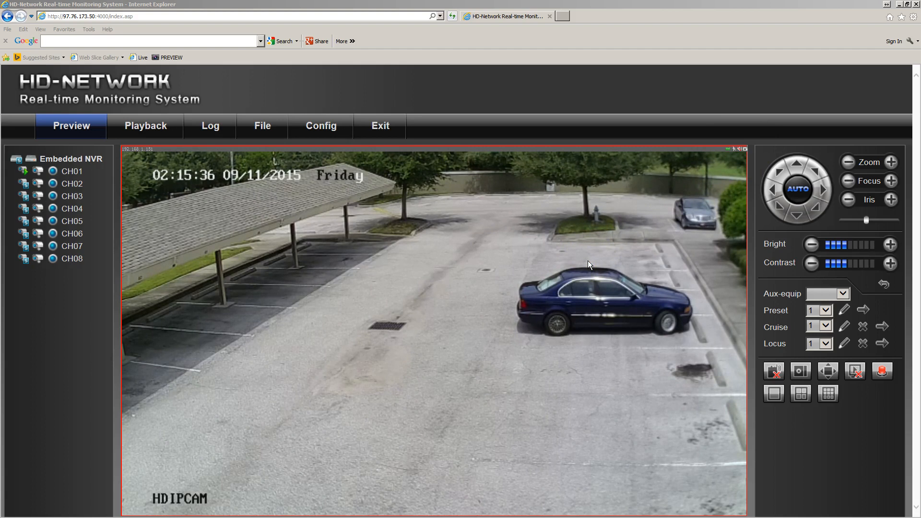
click(520, 313)
Return from the live view to the Playback page for recorded video
click(140, 126)
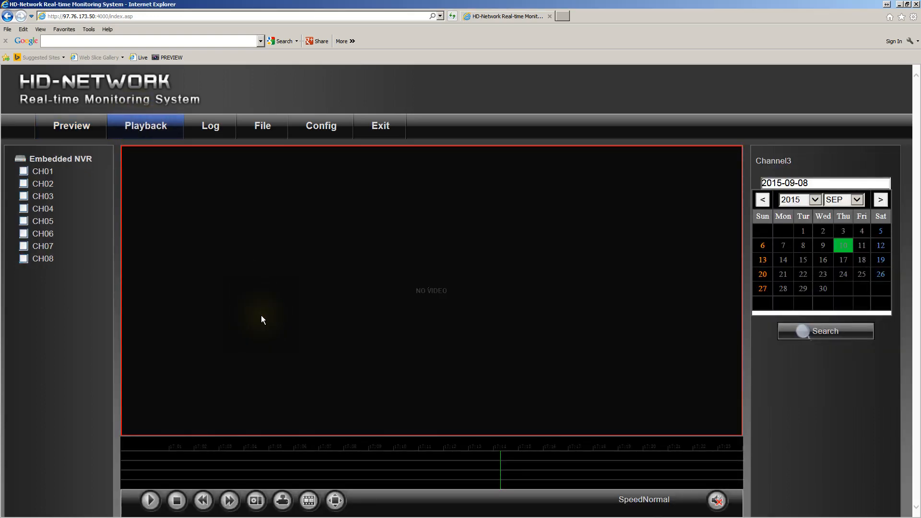